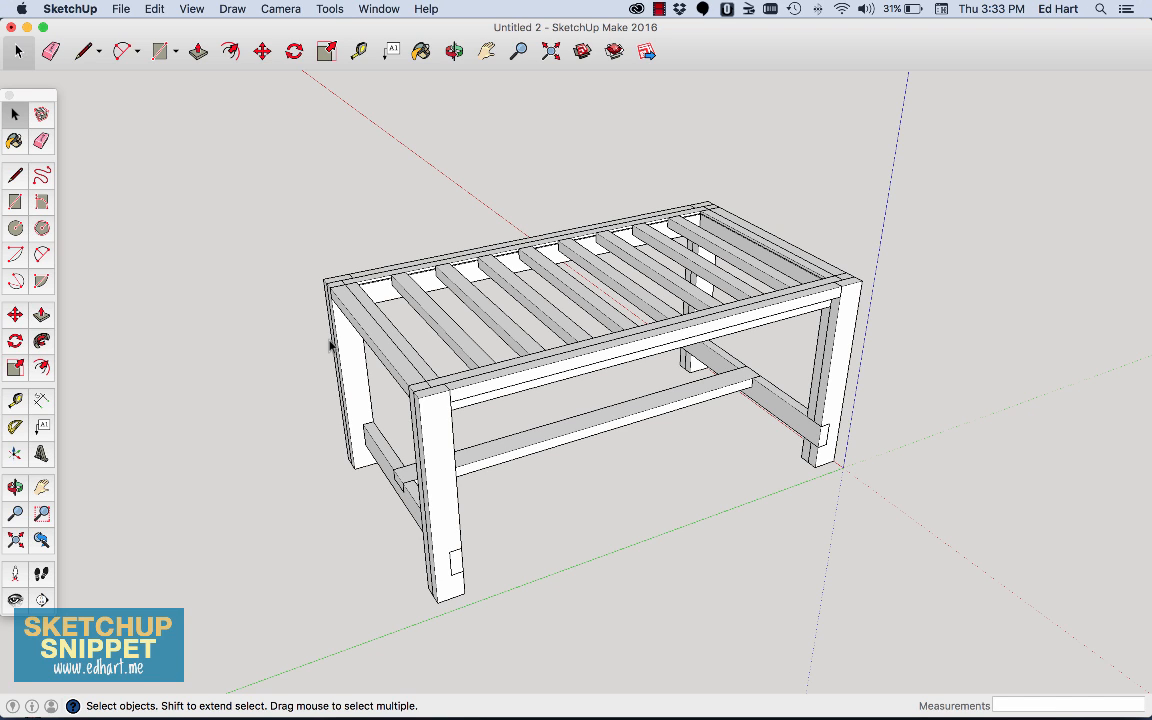
Draw a 57 1/2" by 5 1/2" rectangle lengthwise on top of the table frame, starting at the front leg's outer corner.
left_click(15, 199)
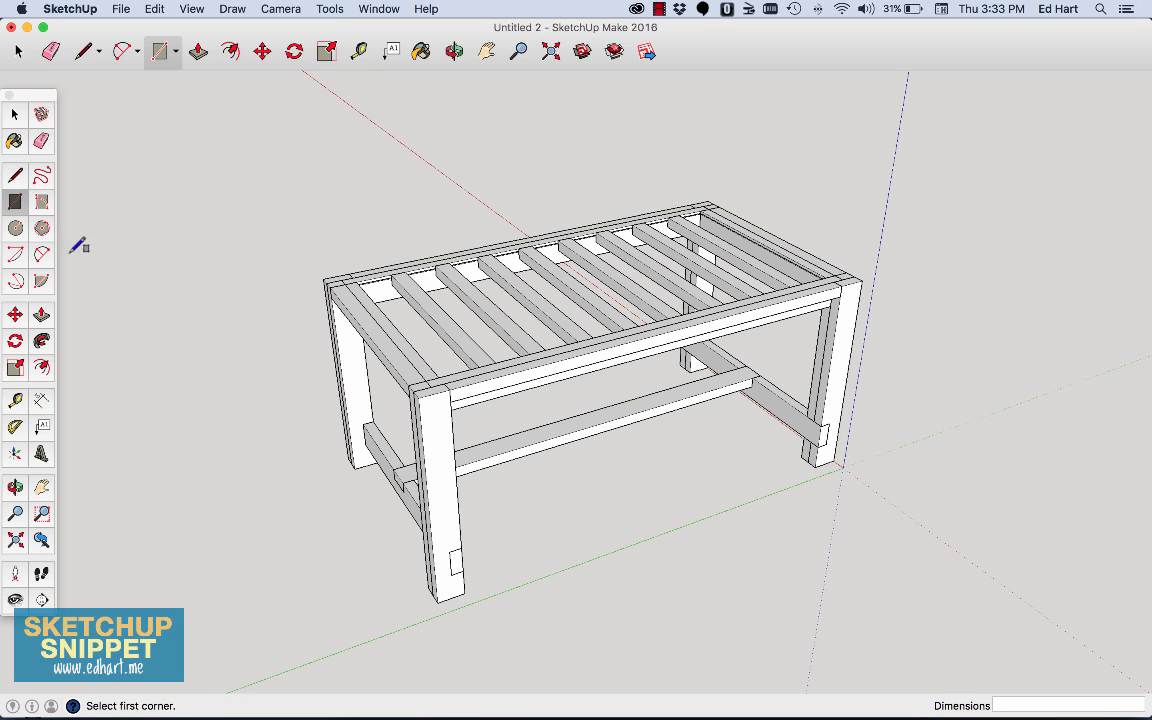
left_click(426, 393)
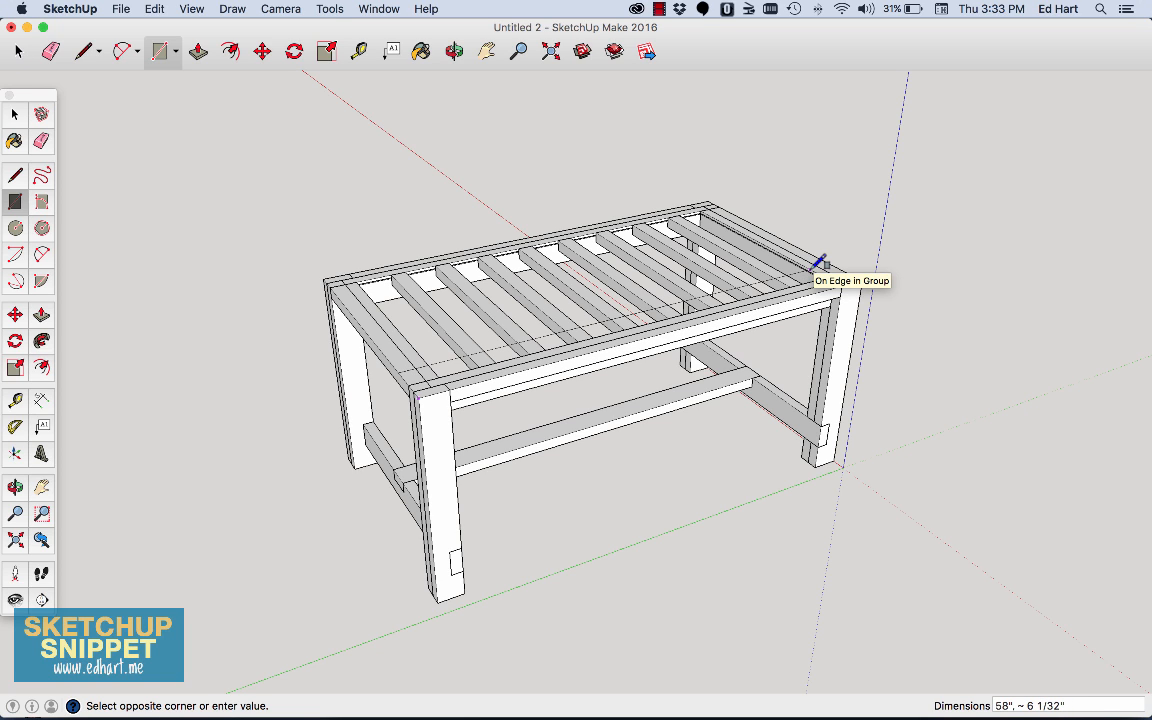
type("57 1/2, 5 1/2")
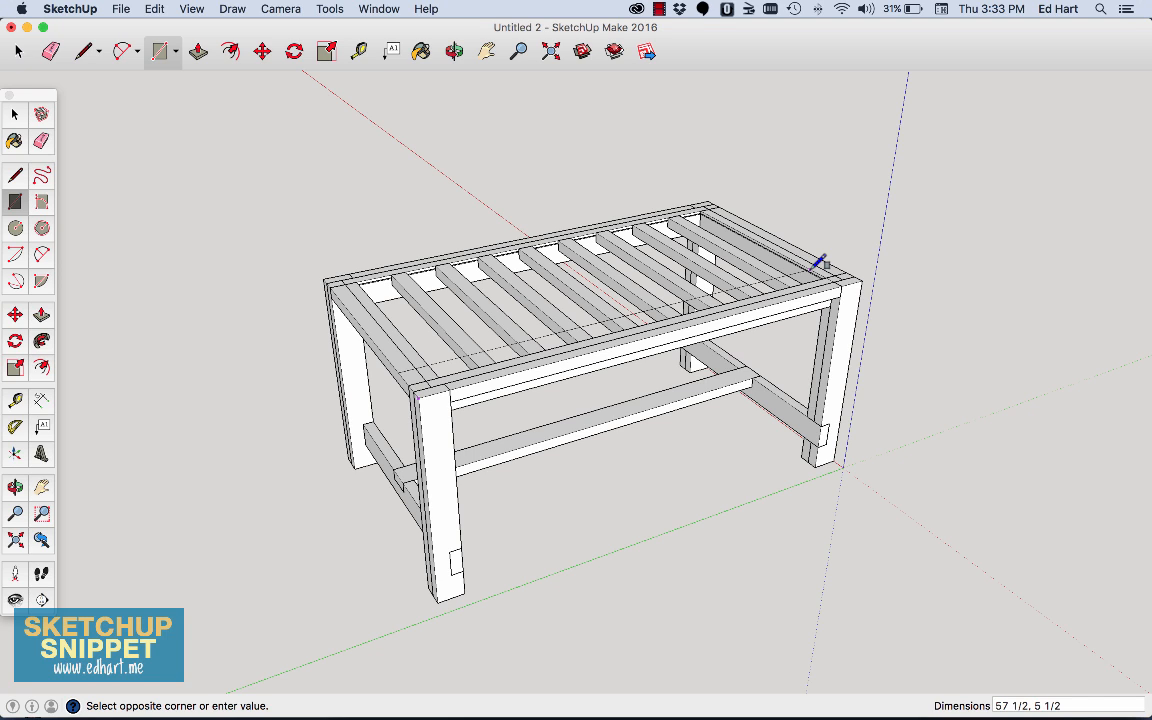
key("Return")
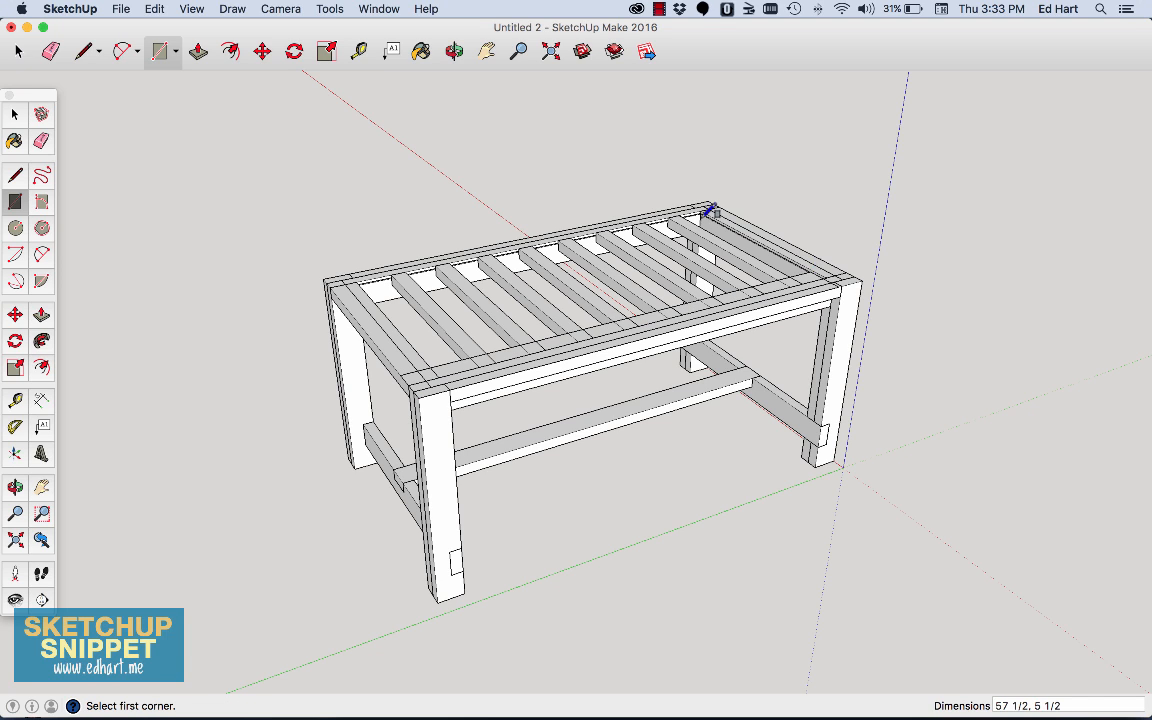
Push/Pull the new rectangle up 1 1/2" to form a tabletop board.
left_click(198, 51)
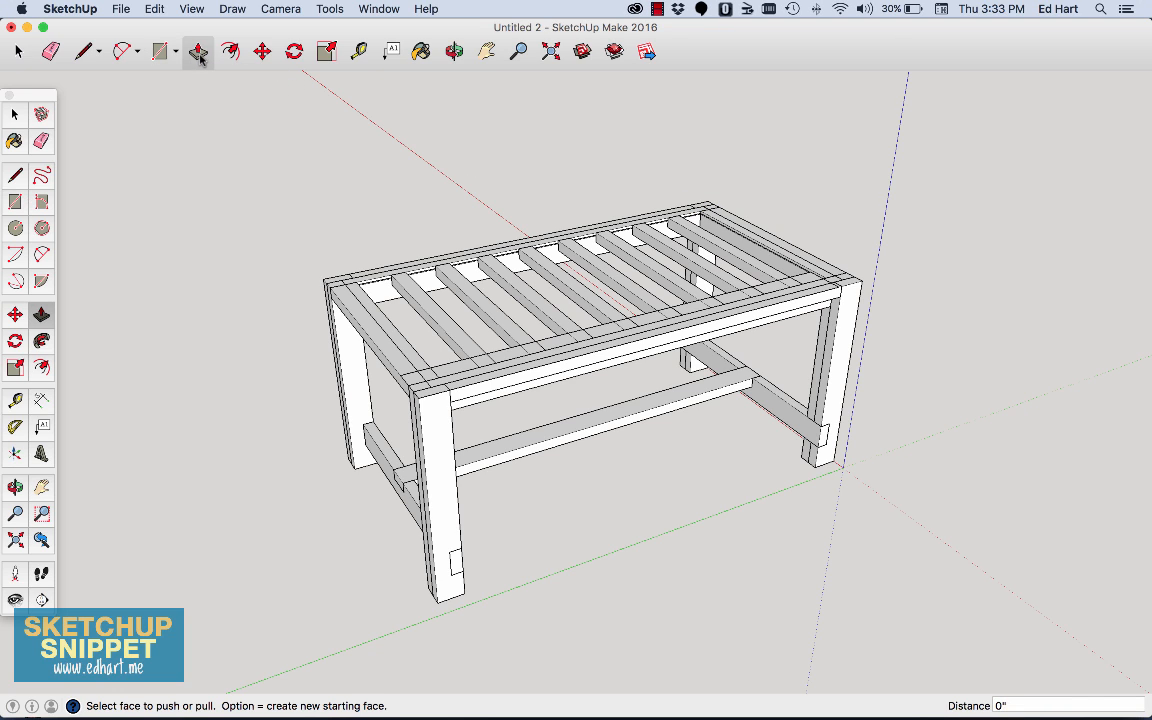
left_click(622, 337)
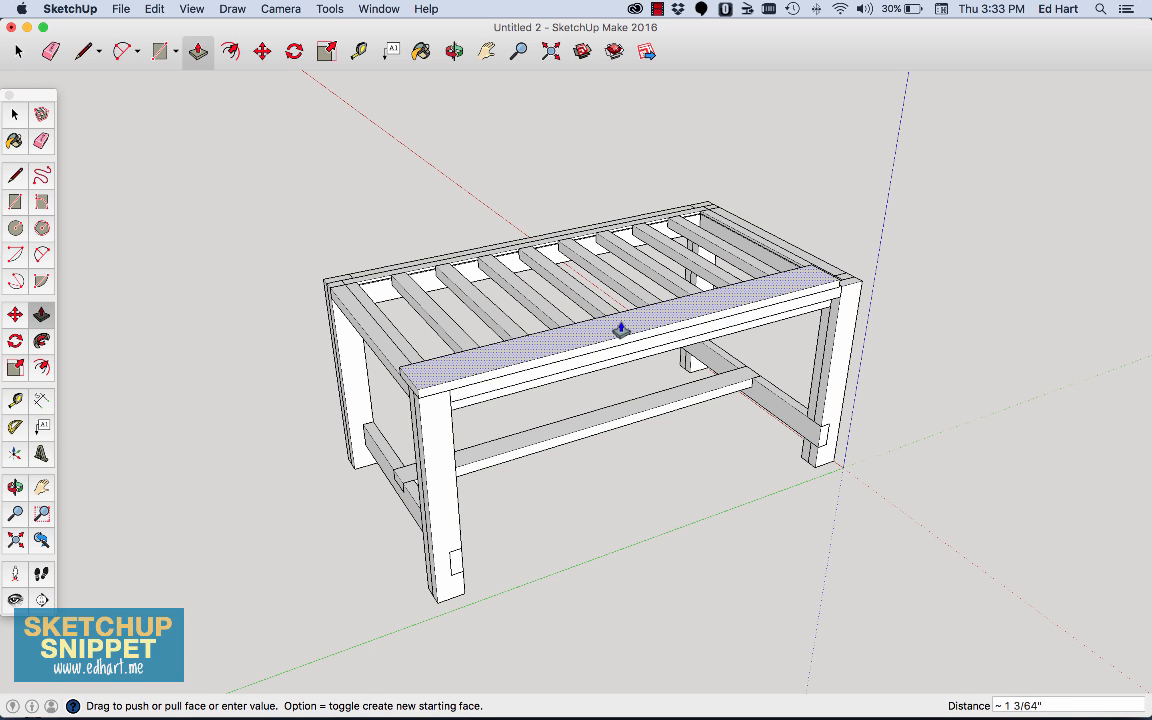
type("1 1/2")
key("Return")
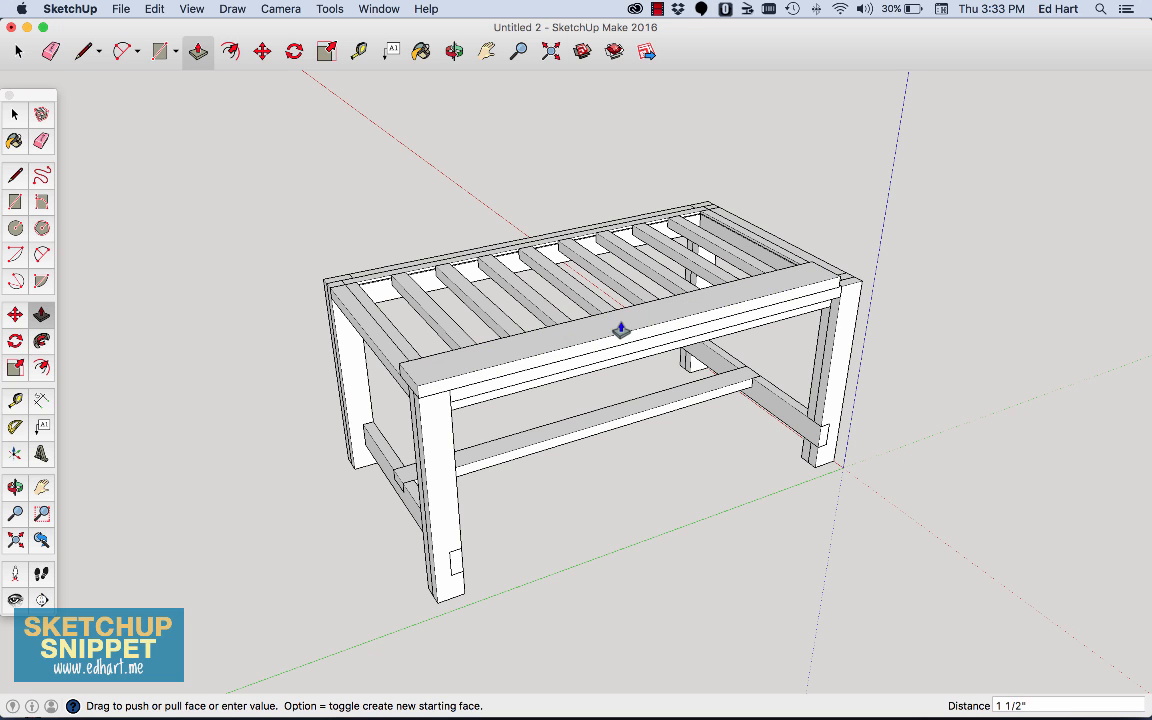
Select all of the new tabletop board's geometry and make it a group.
left_click(16, 113)
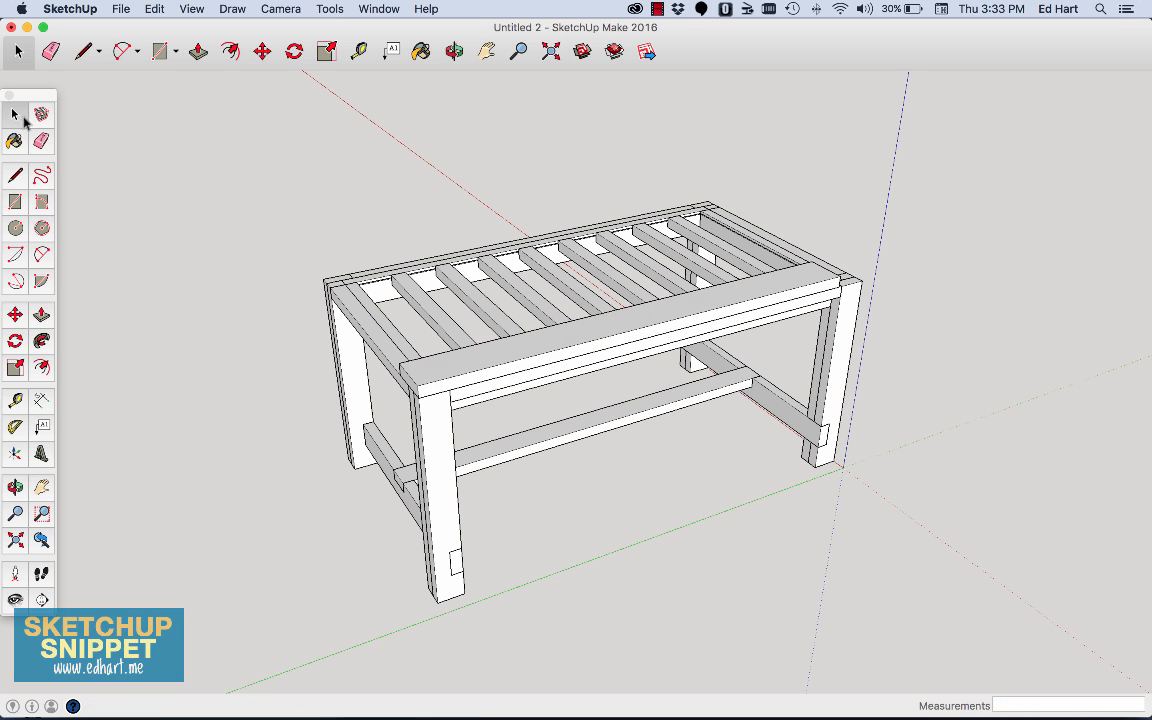
left_click(565, 335)
right_click(565, 335)
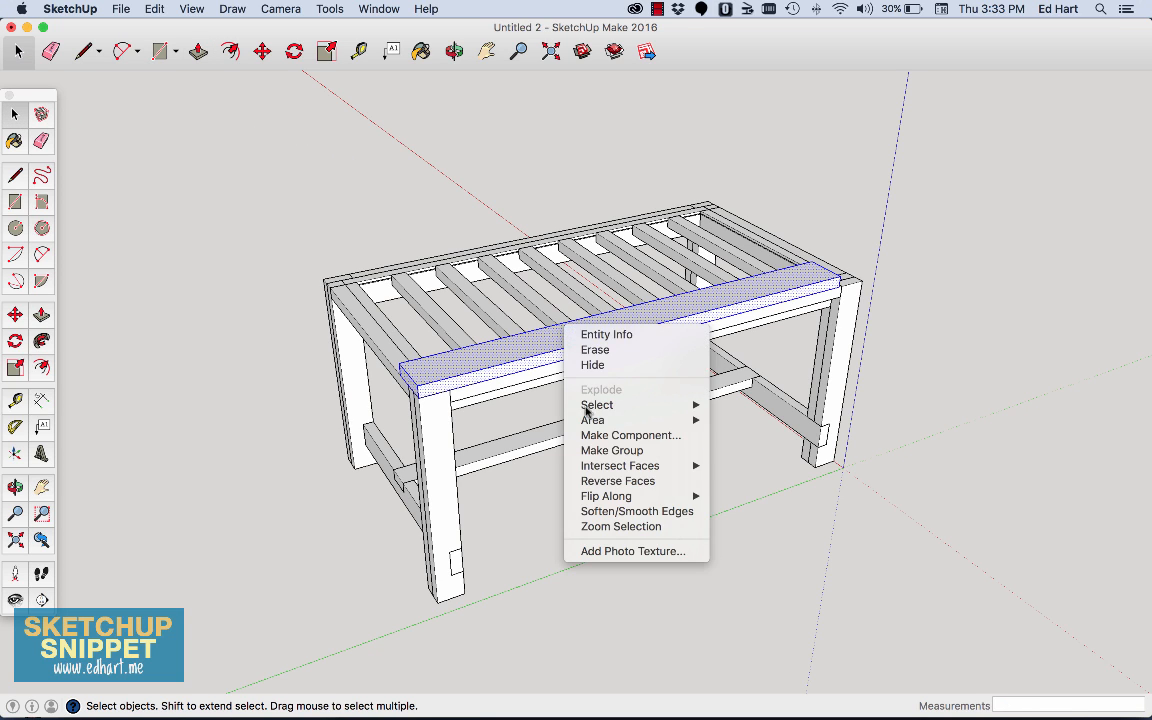
left_click(605, 450)
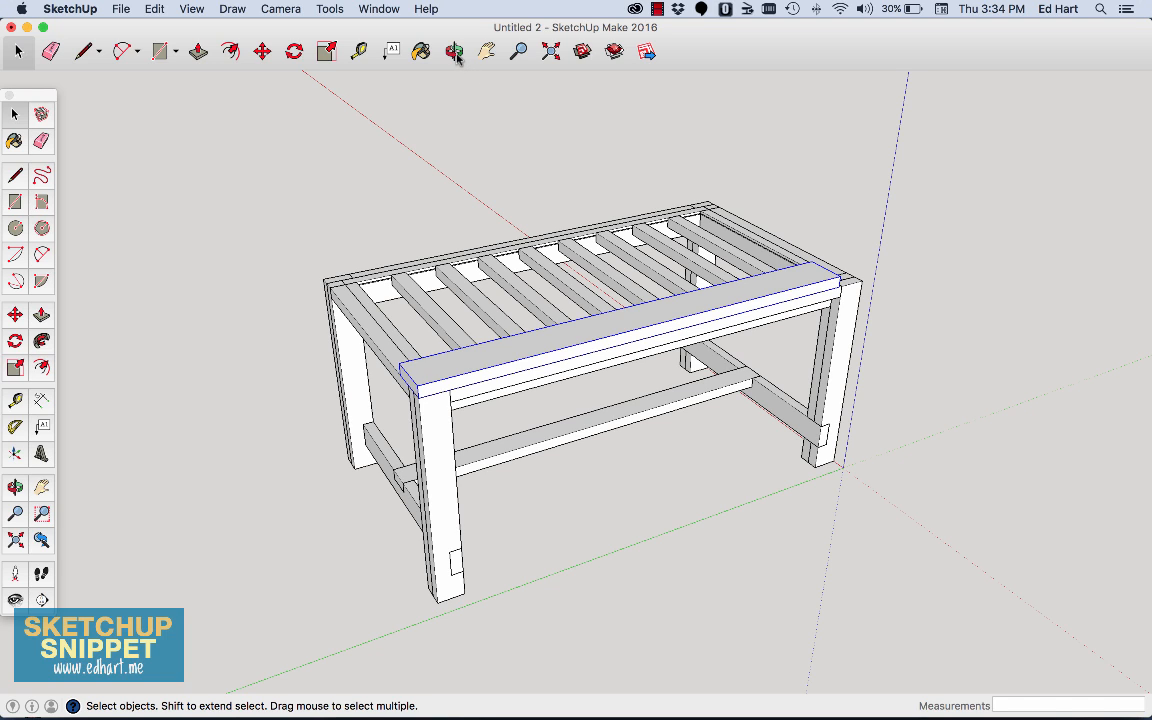
Move the tabletop board 2" along the table's length, towards the leg near the origin.
left_click(262, 51)
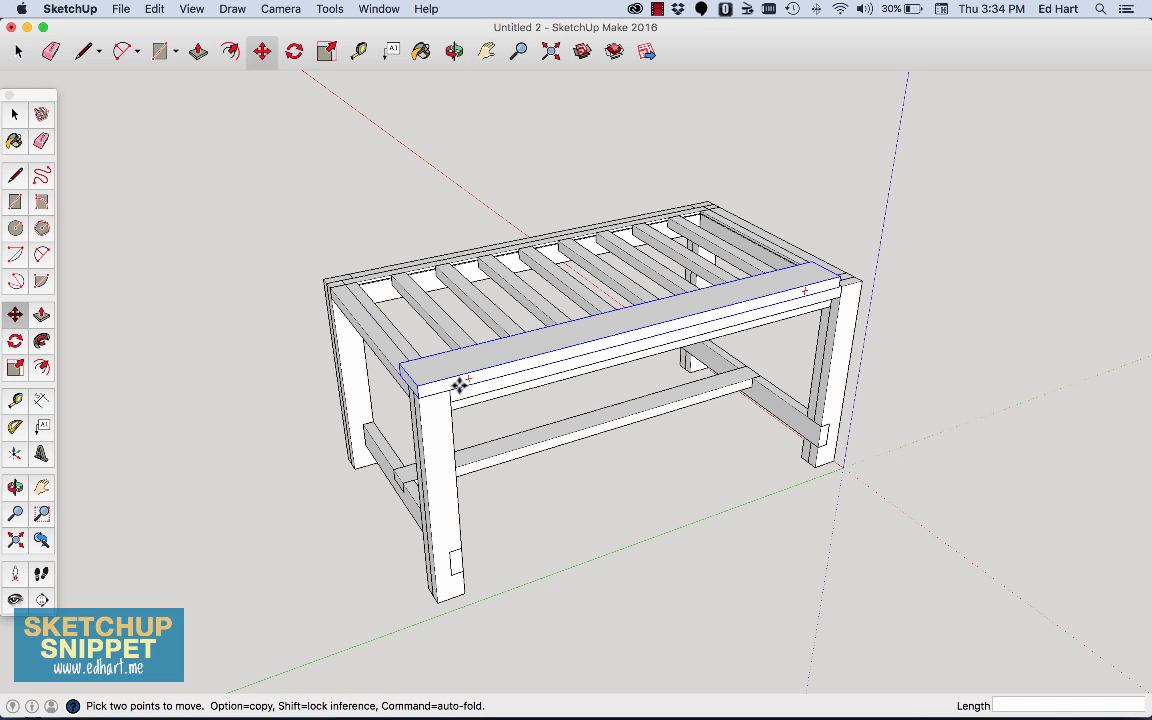
left_click(455, 53)
left_click_drag(599, 339, 406, 252)
scroll(645, 322, "up", 5)
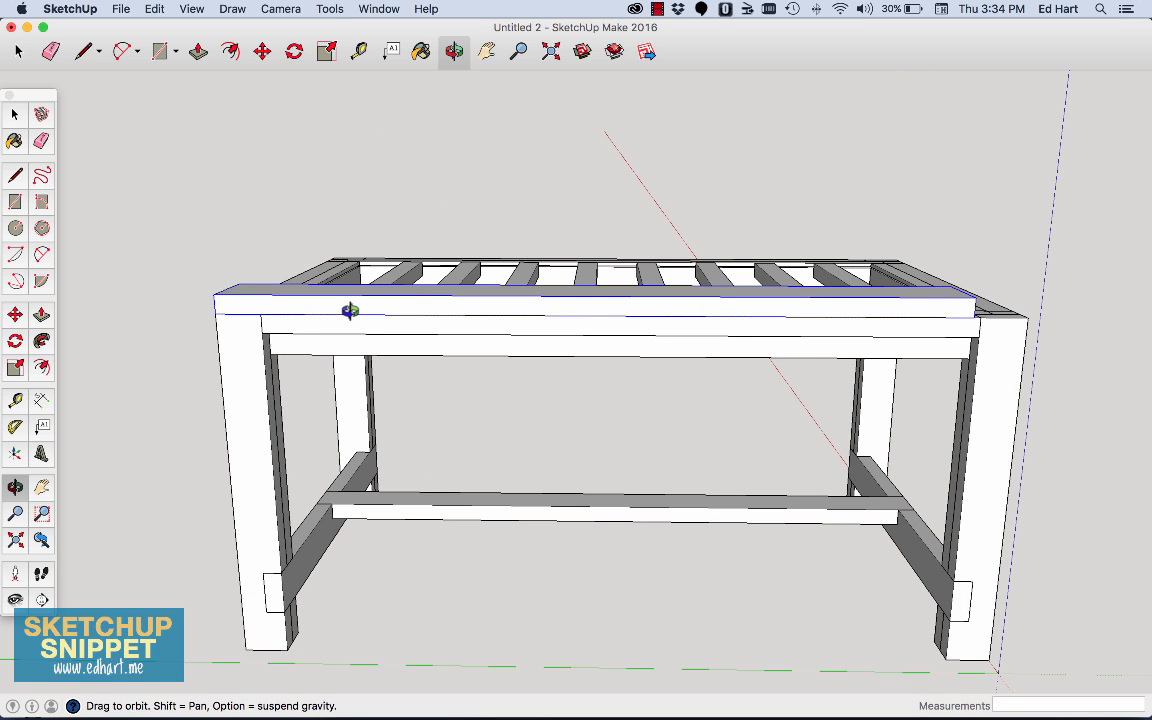
left_click(261, 52)
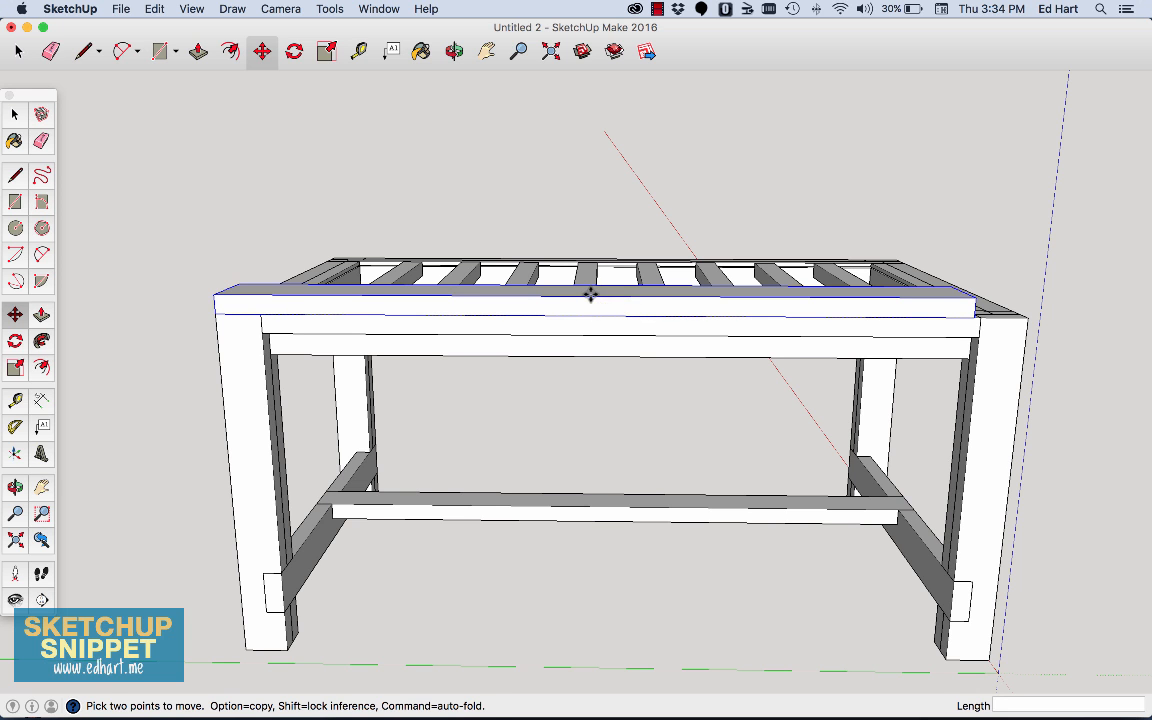
left_click(455, 54)
left_click_drag(495, 140, 482, 311)
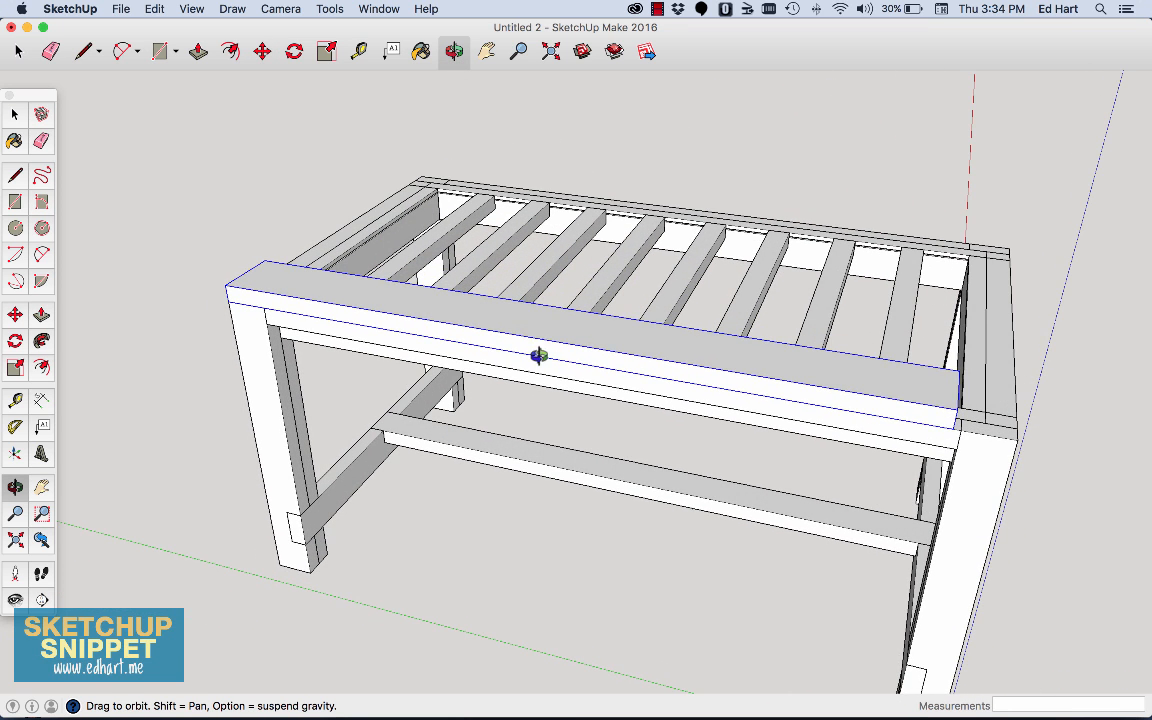
left_click(15, 318)
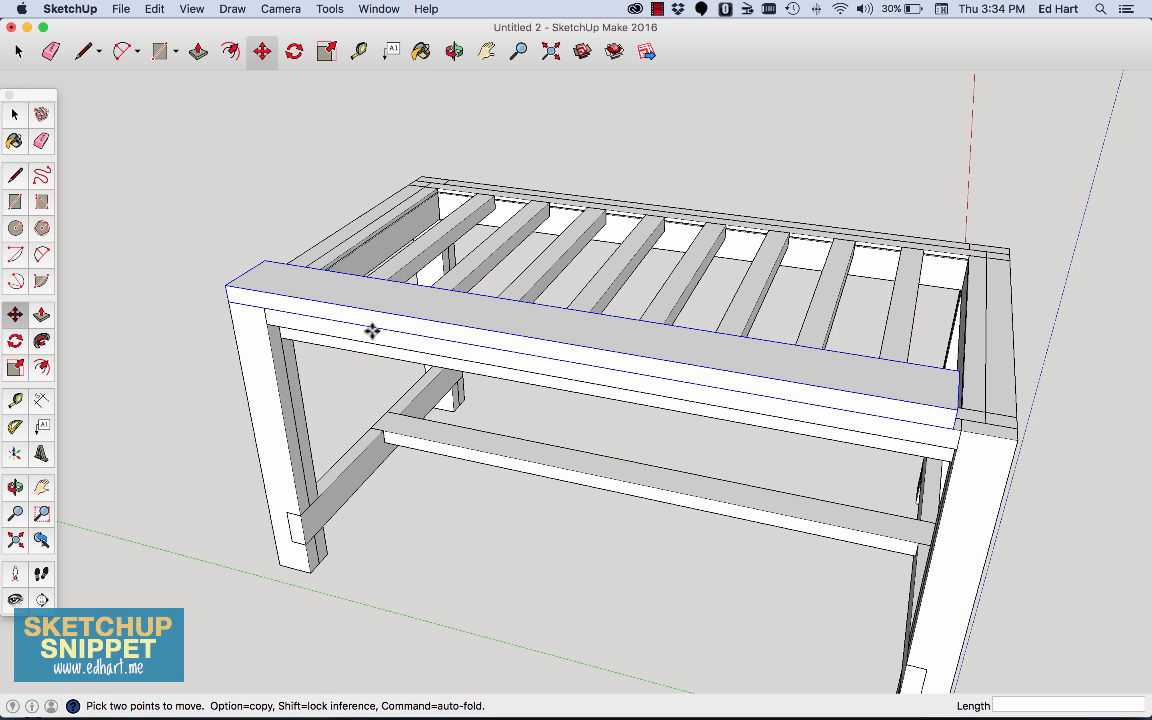
left_click(547, 359)
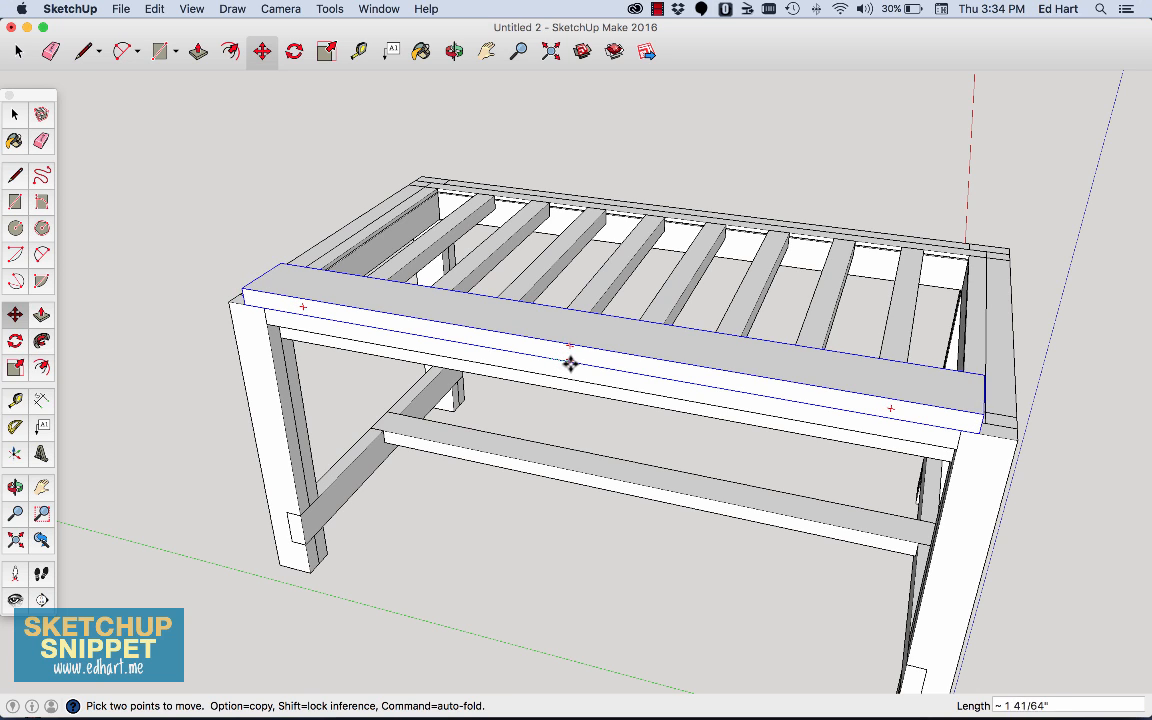
type("2")
key("Return")
left_click(569, 365)
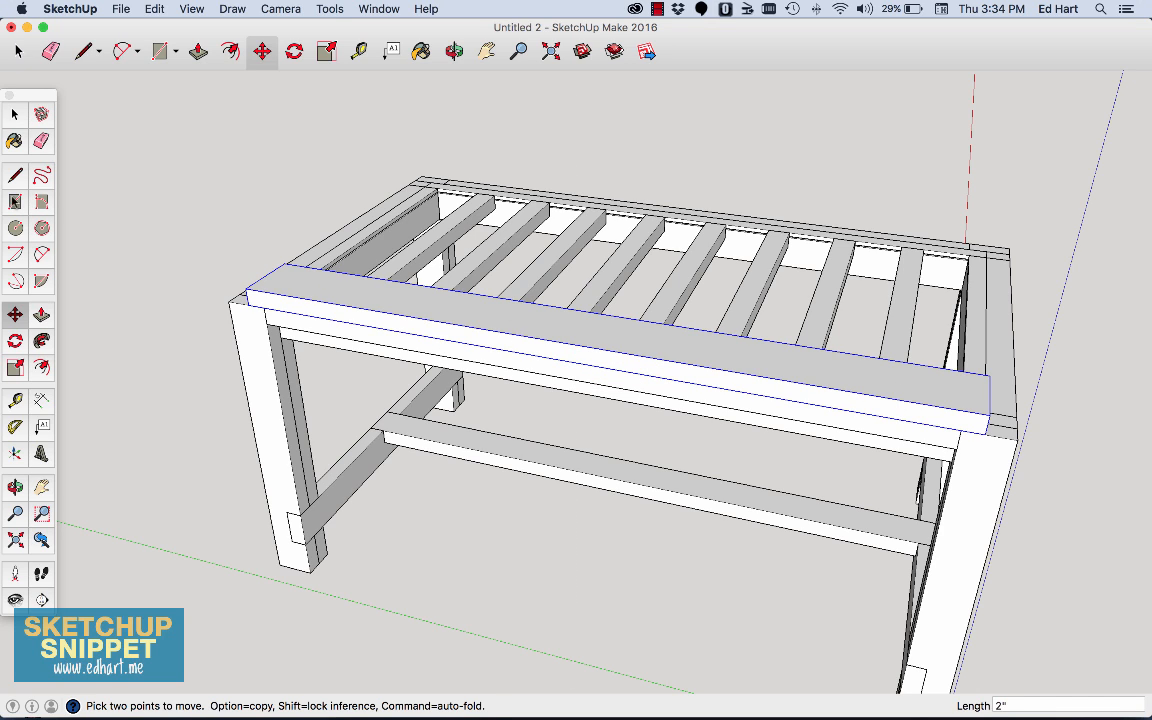
Measure the gap between each end of the tabletop board and the outer edge of the front leg beneath it.
left_click(15, 400)
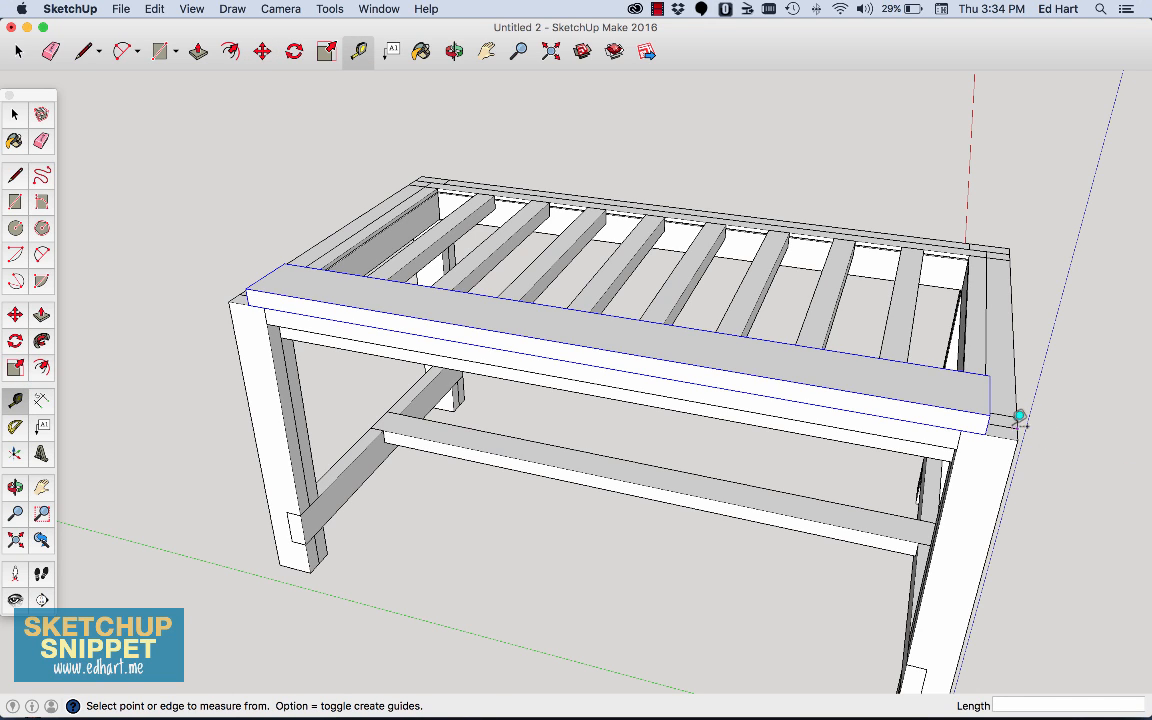
left_click(998, 421)
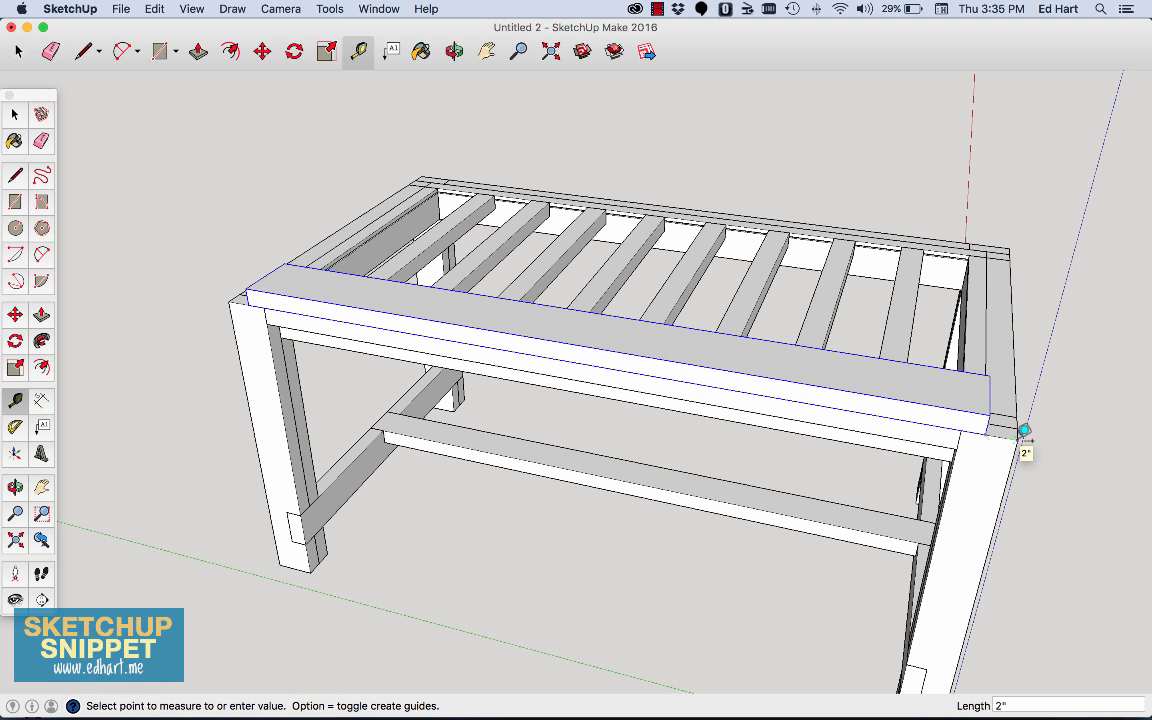
left_click(1018, 439)
left_click(454, 53)
left_click_drag(505, 225, 540, 175)
left_click(359, 51)
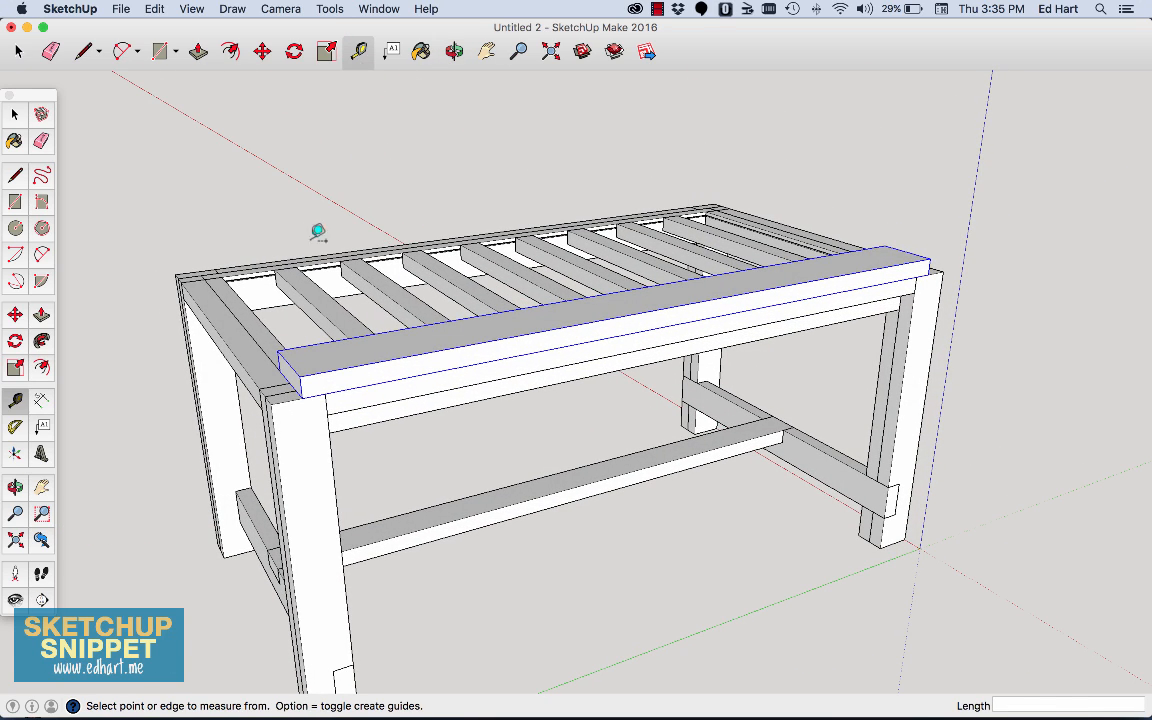
left_click(301, 380)
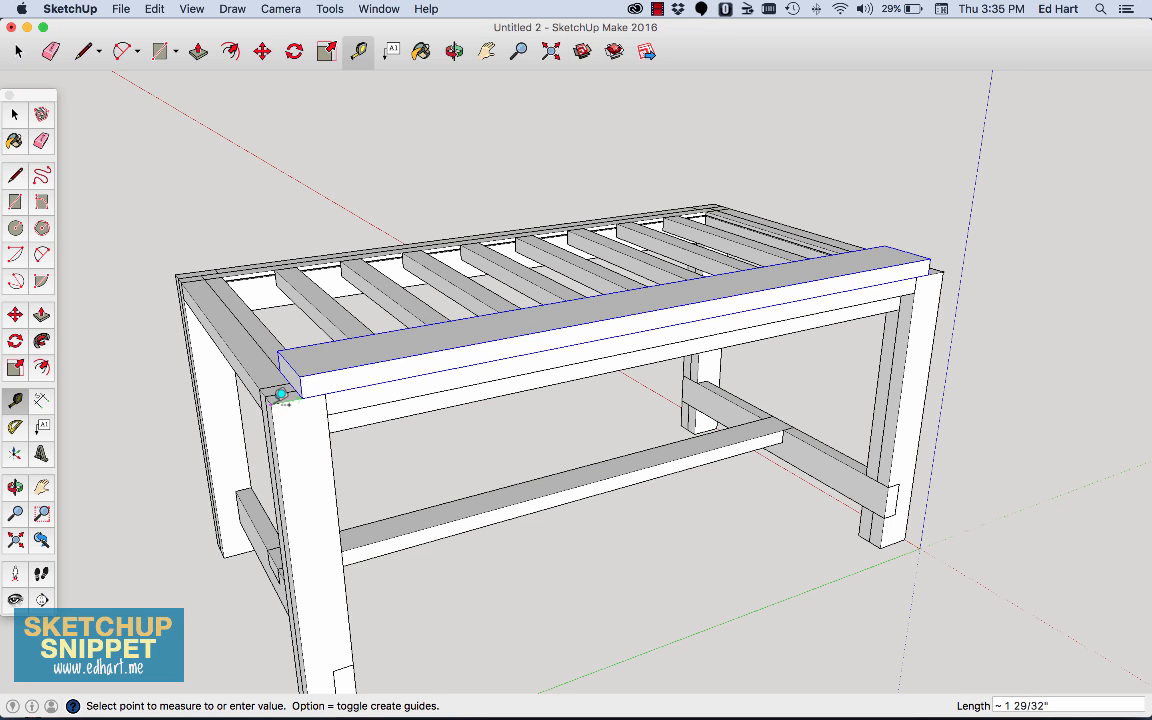
left_click(283, 392)
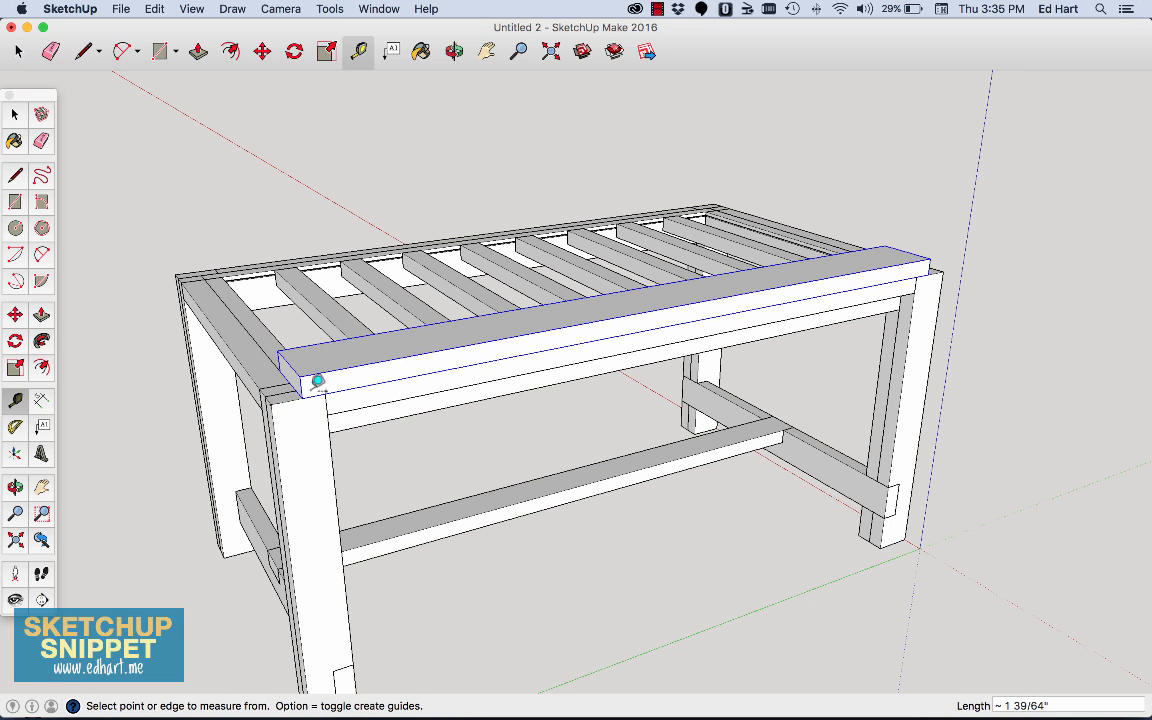
left_click(262, 52)
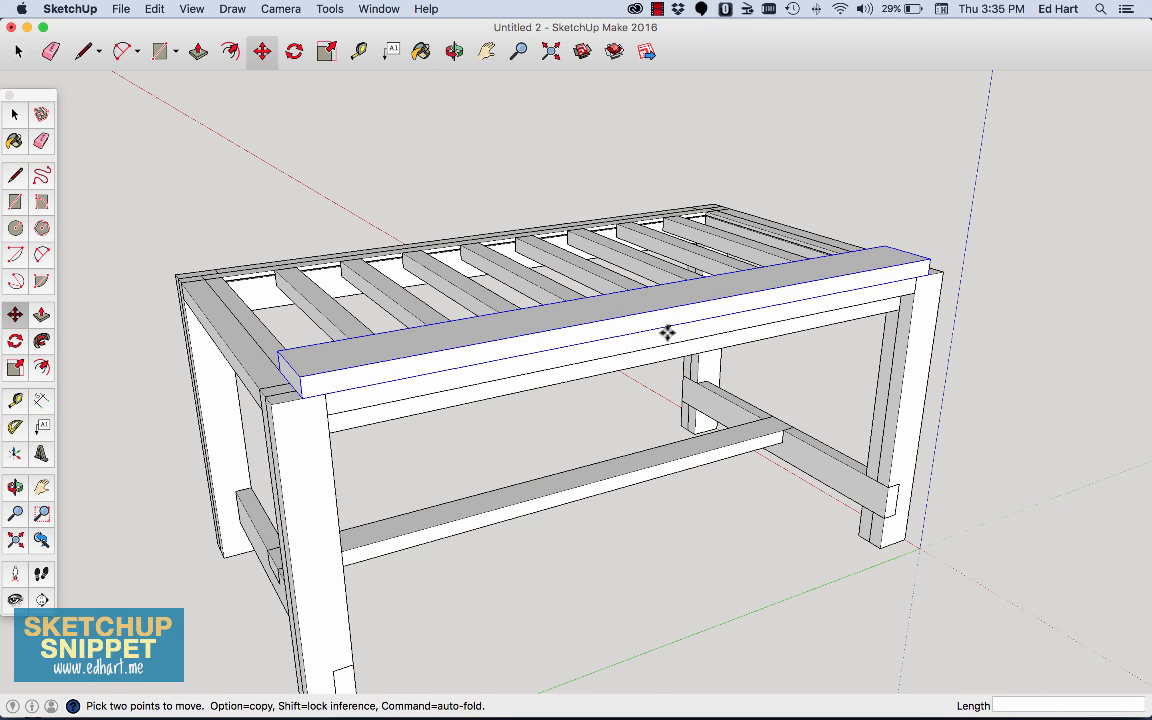
scroll(667, 332, "up", 5)
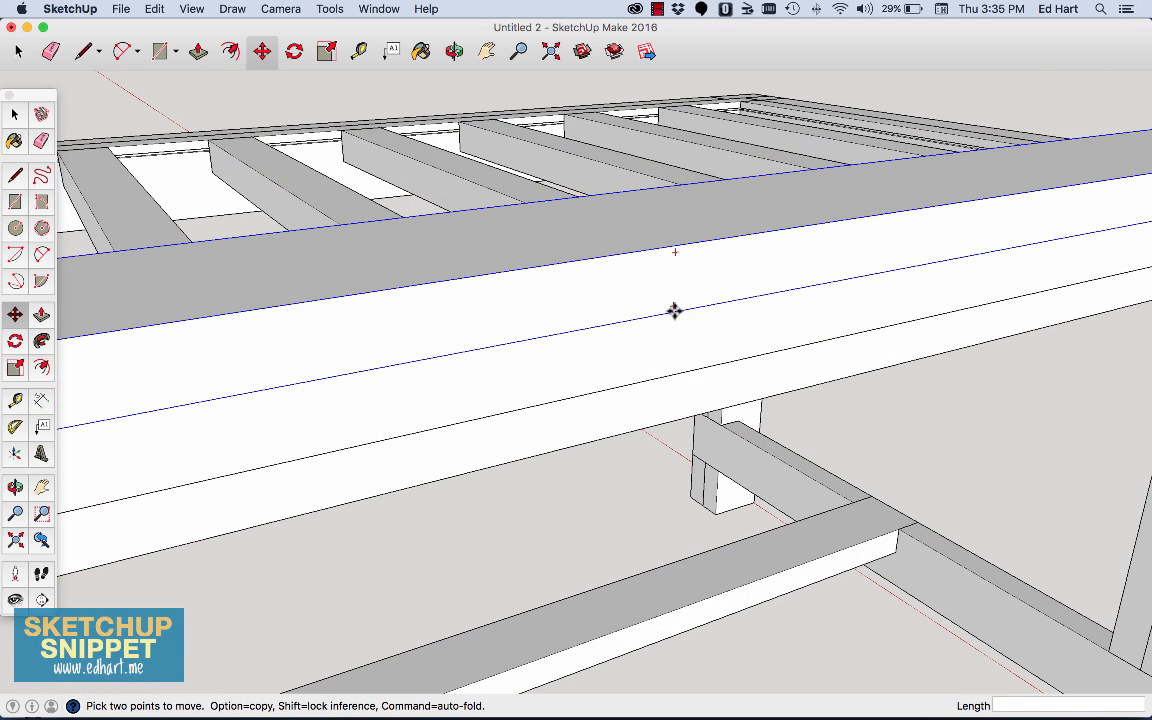
left_click(674, 311)
left_click(673, 313)
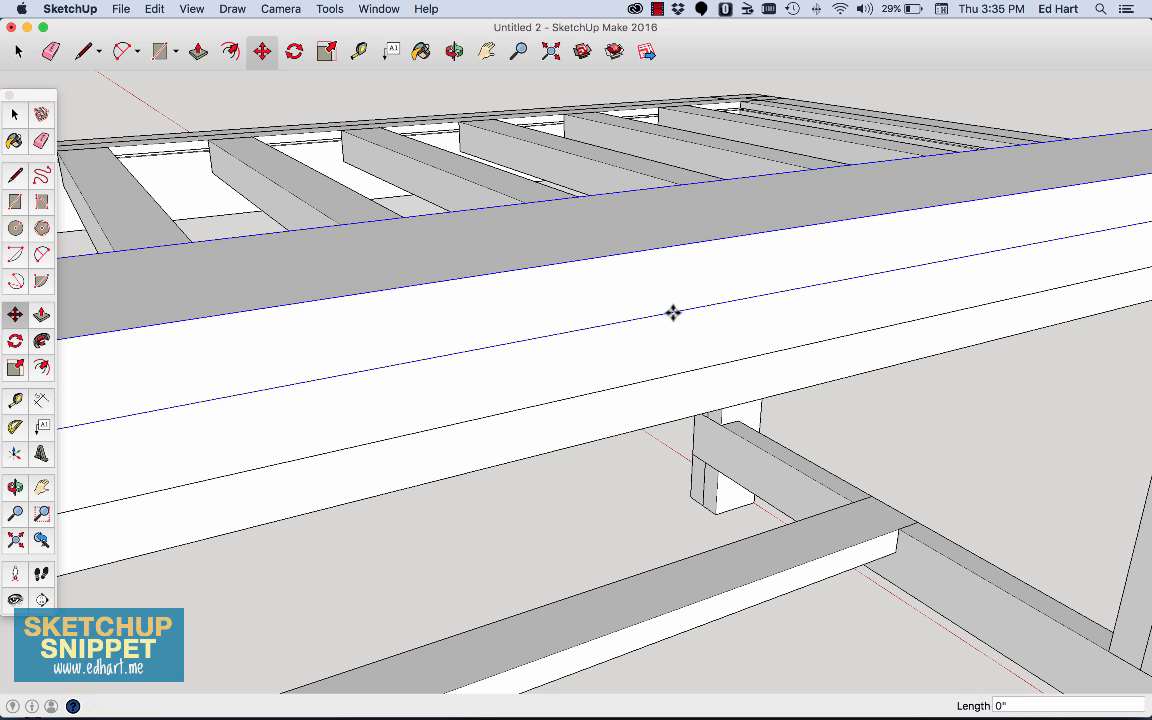
Measure the gaps at both ends of the tabletop board again with the whole table in view.
left_click(550, 53)
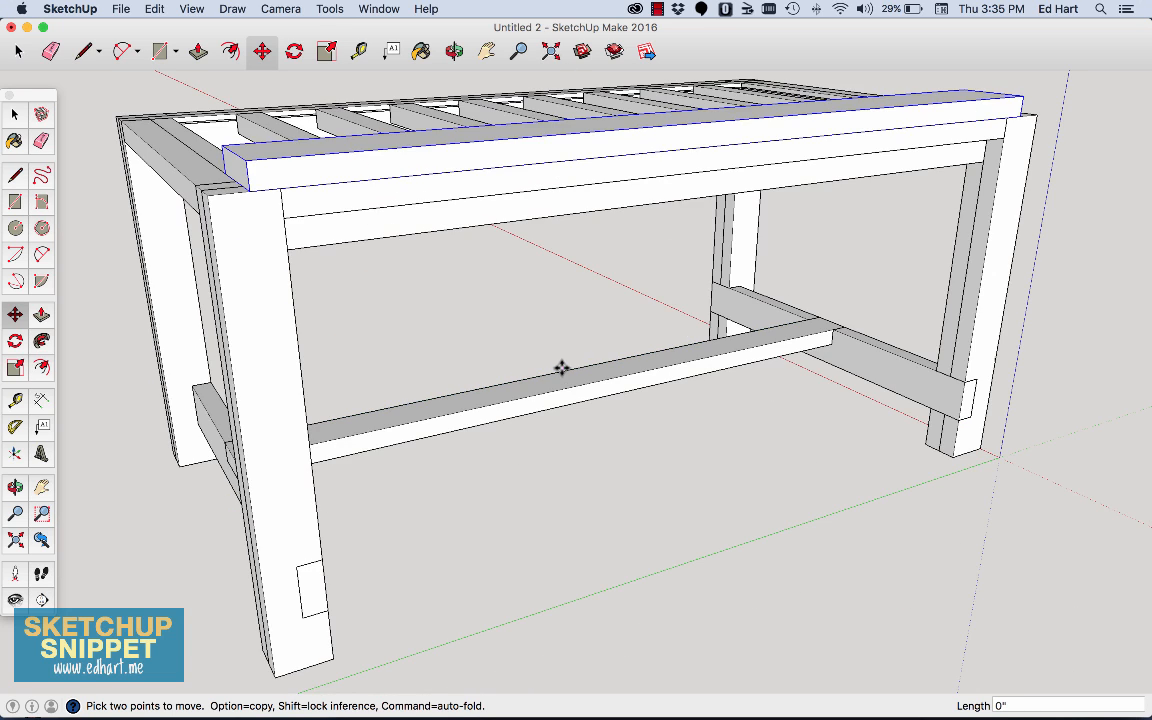
left_click(16, 401)
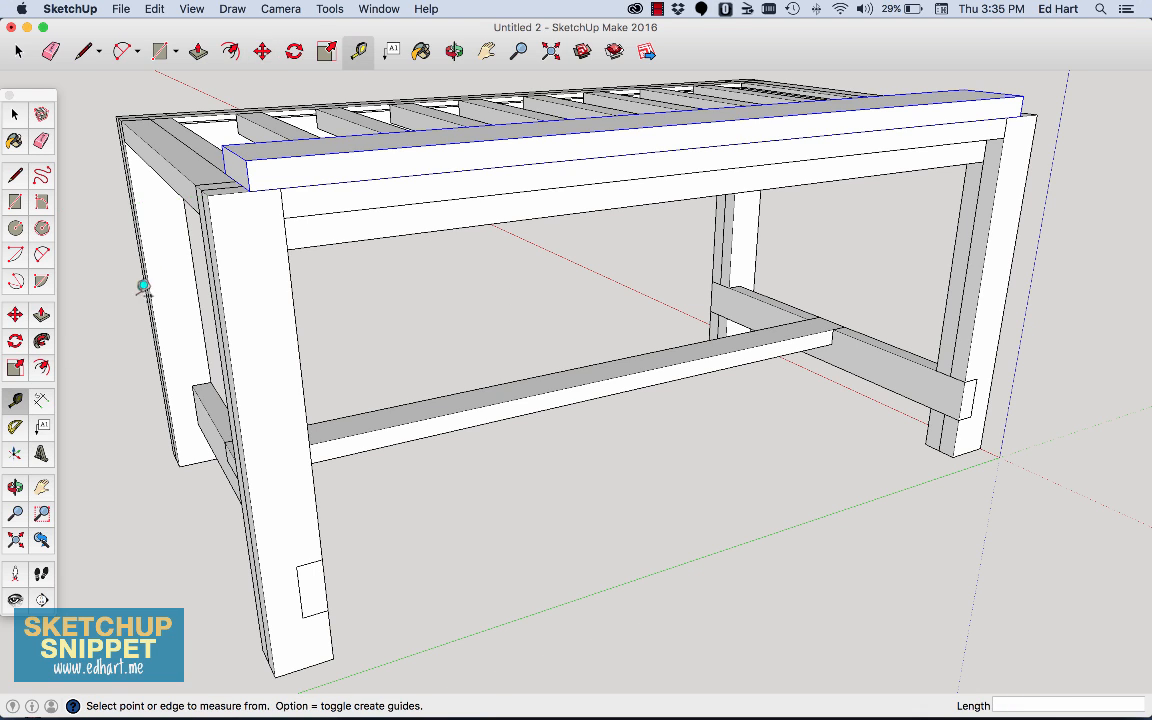
left_click(219, 181)
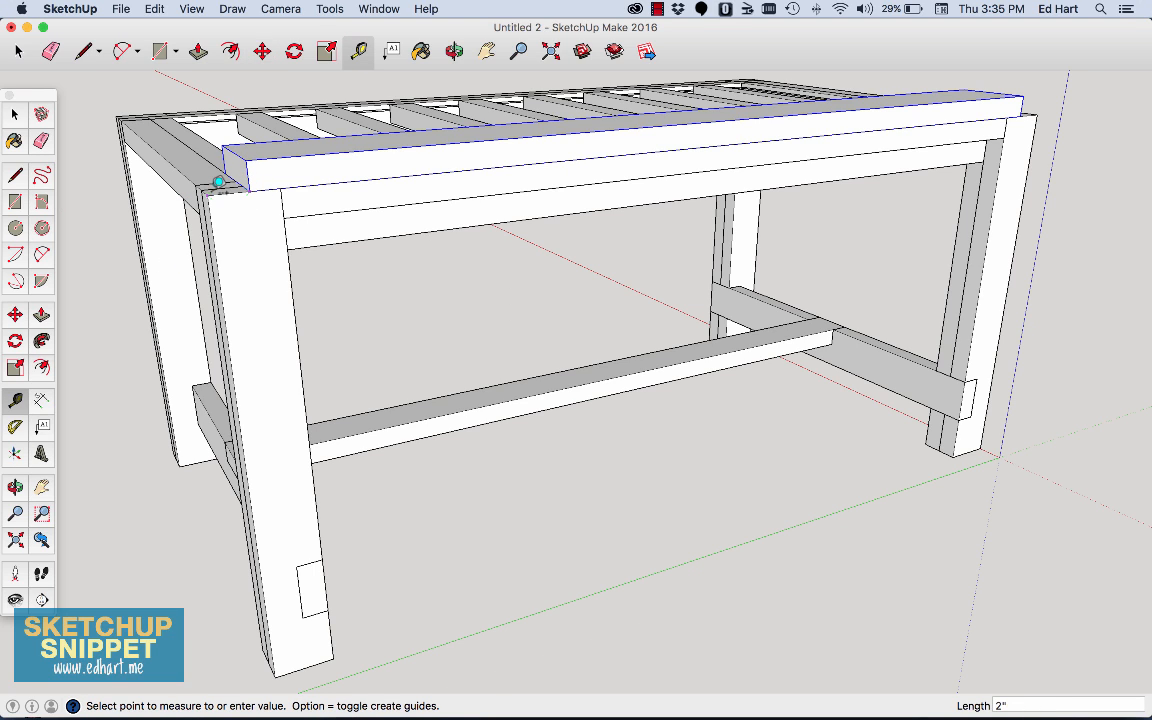
left_click(217, 182)
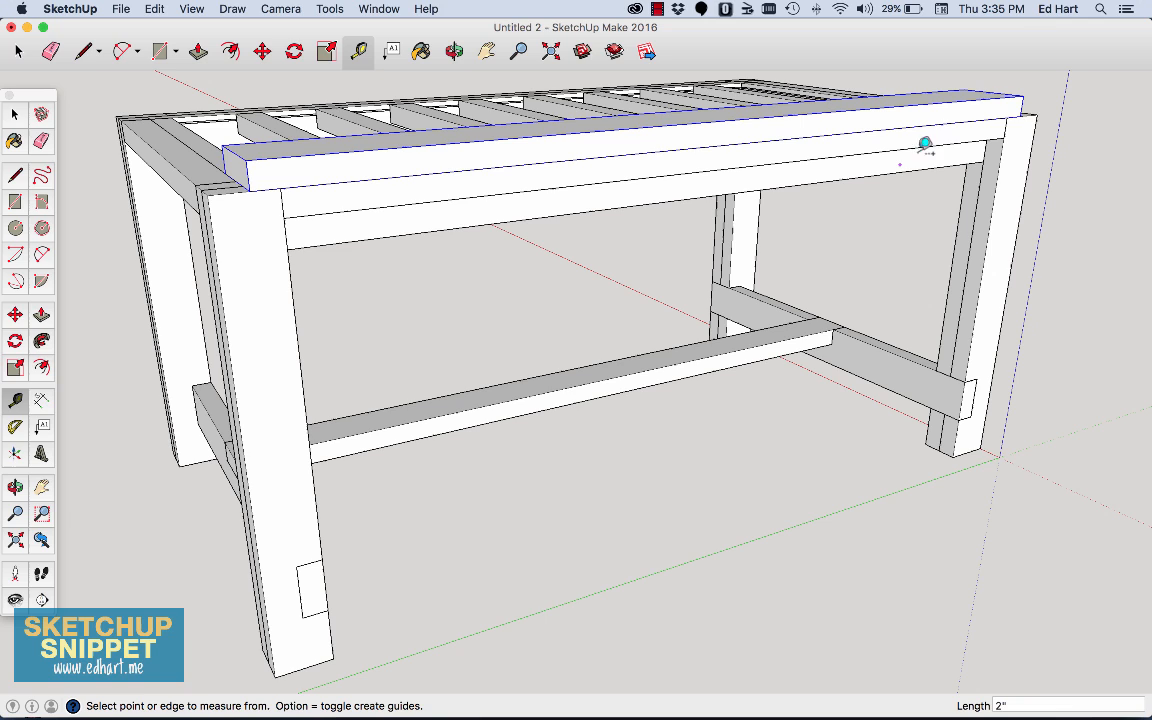
left_click(1028, 105)
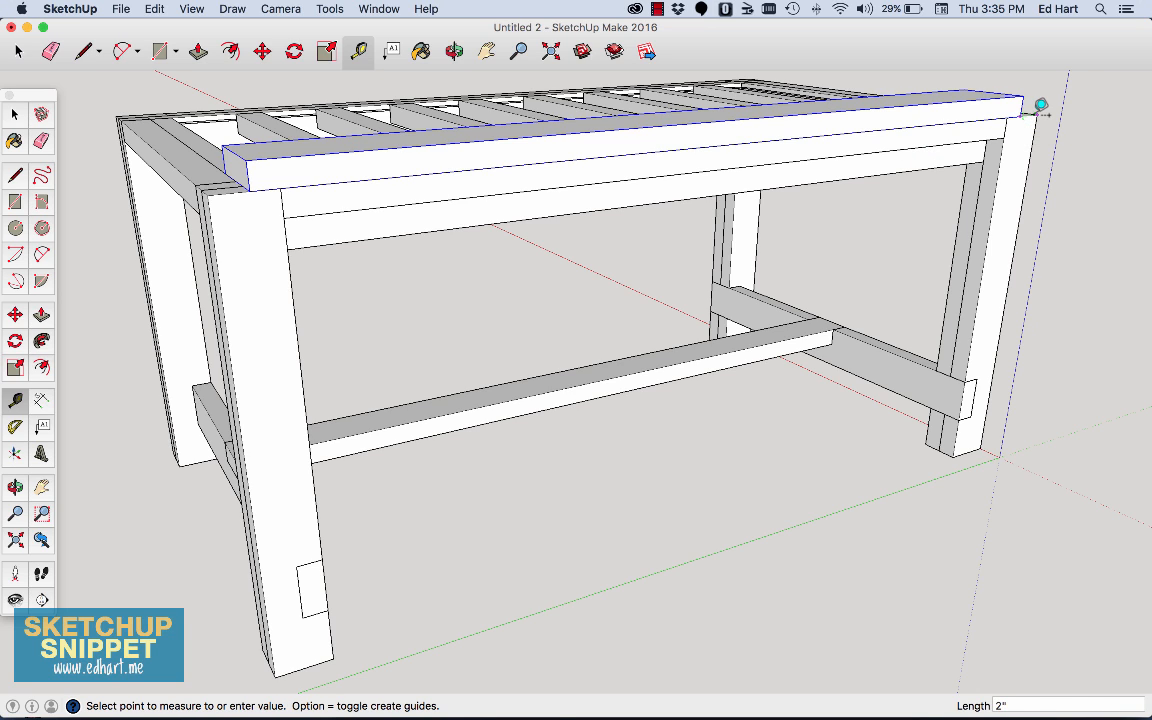
left_click(1041, 104)
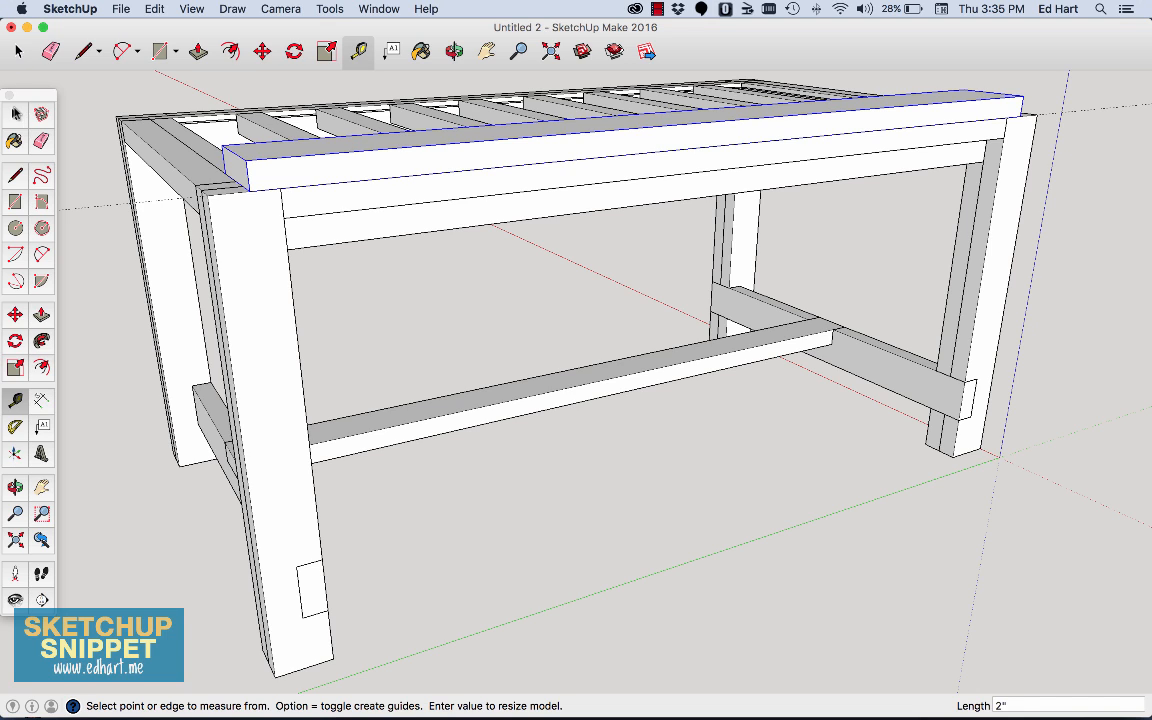
left_click(217, 182)
Measure the gap from the board's corner to the outer edge of the front leg near the origin, viewed up close.
left_click(455, 51)
left_click_drag(700, 380, 850, 360)
scroll(878, 268, "up", 5)
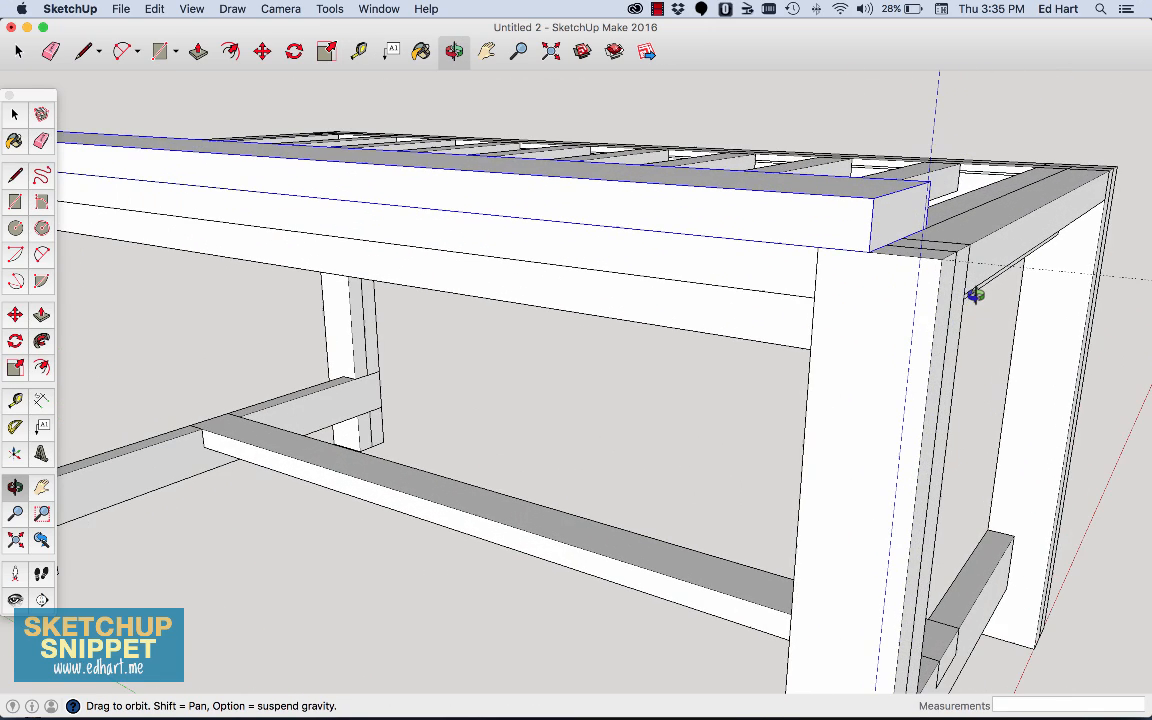
key("t")
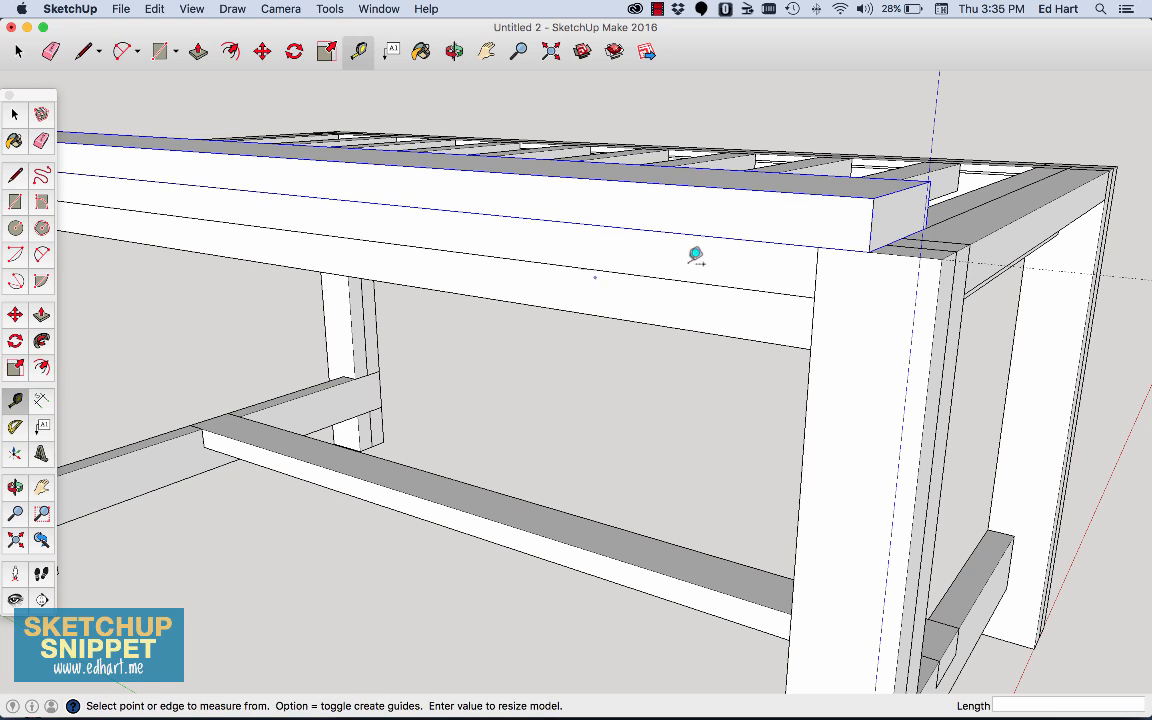
left_click(877, 243)
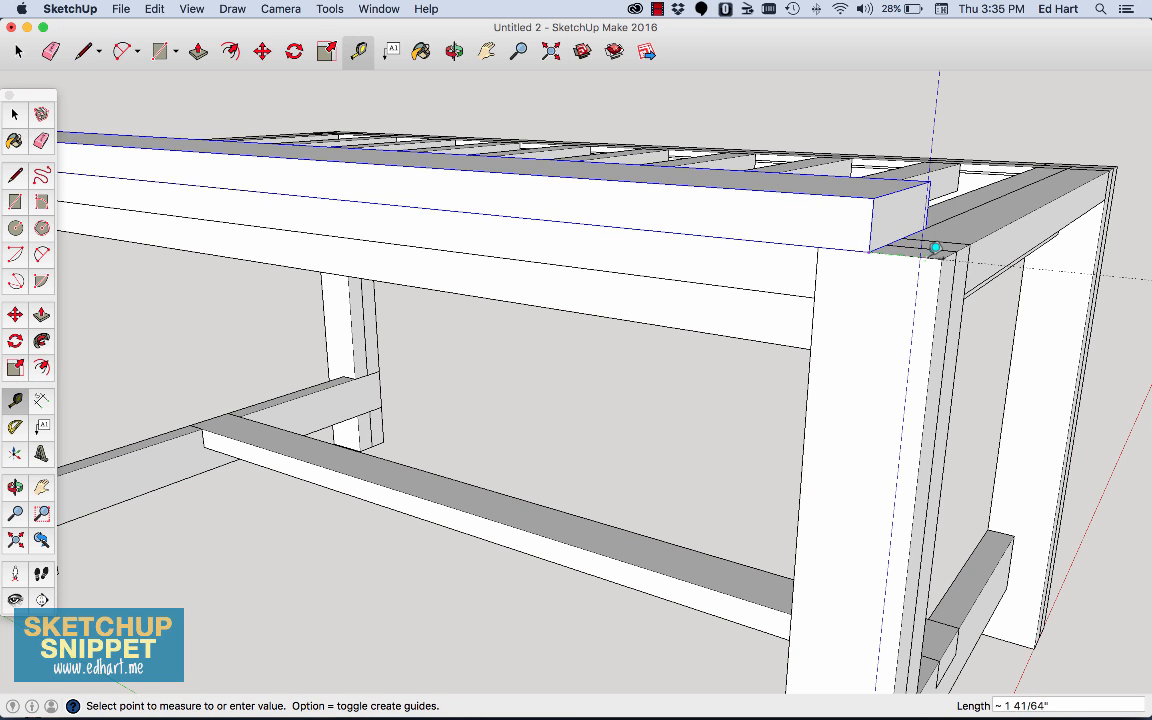
left_click(948, 248)
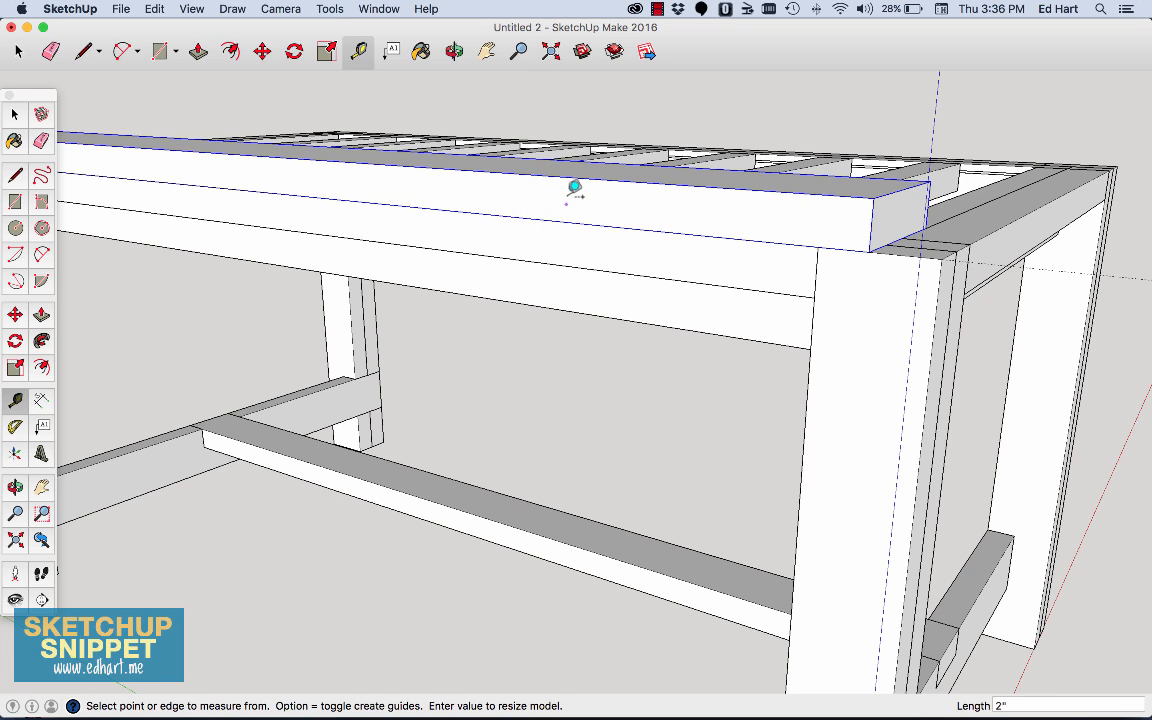
Copy the front tabletop board and paste the duplicate alongside its inner long edge, with ends aligned.
left_click(454, 51)
left_click_drag(560, 300, 470, 220)
left_click(551, 51)
left_click_drag(561, 427, 481, 400)
left_click_drag(544, 163, 570, 274)
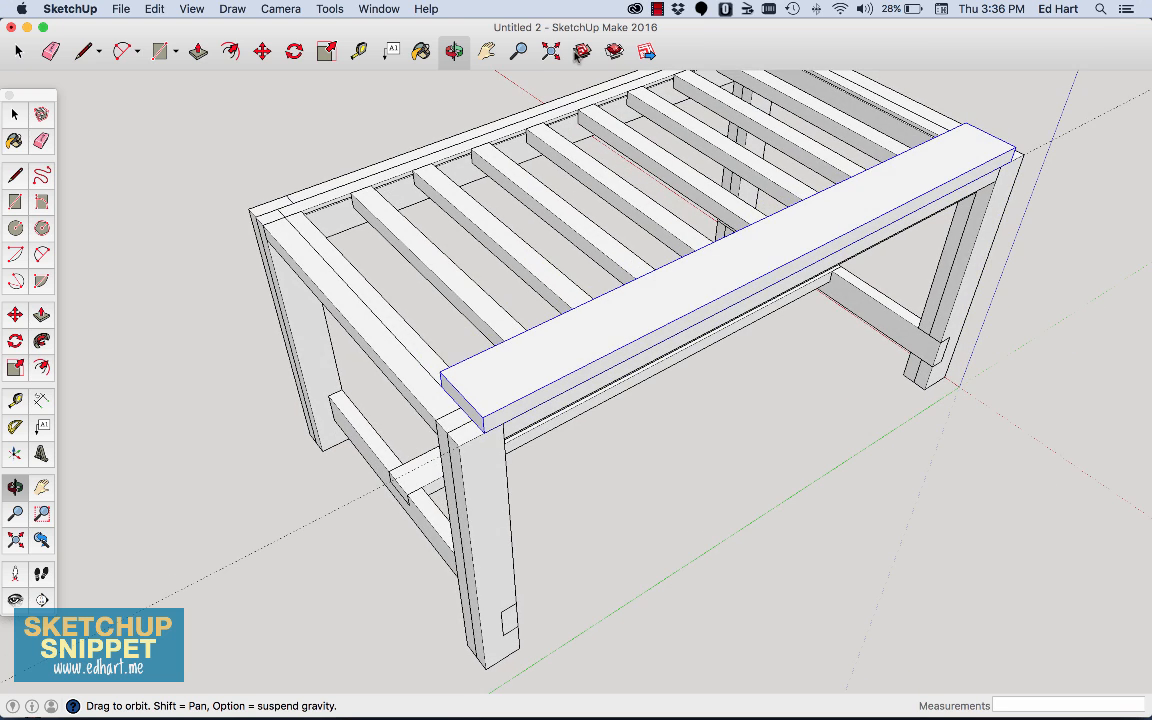
left_click(551, 51)
left_click(14, 114)
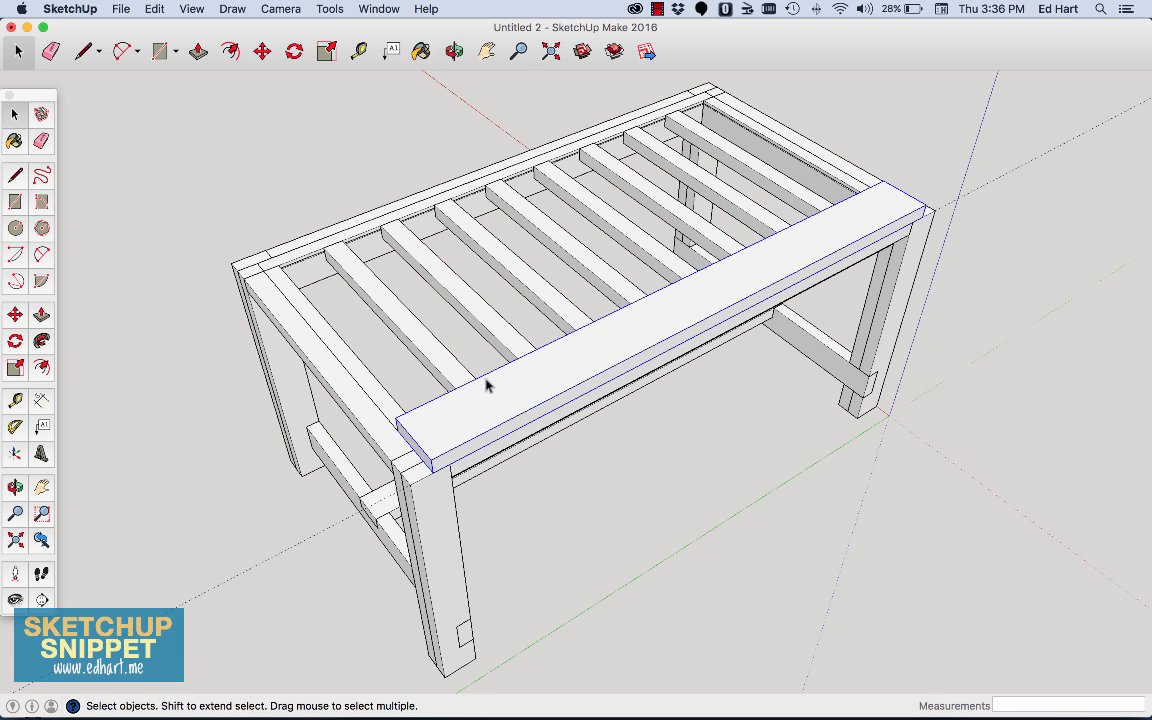
key("super+c")
key("super+v")
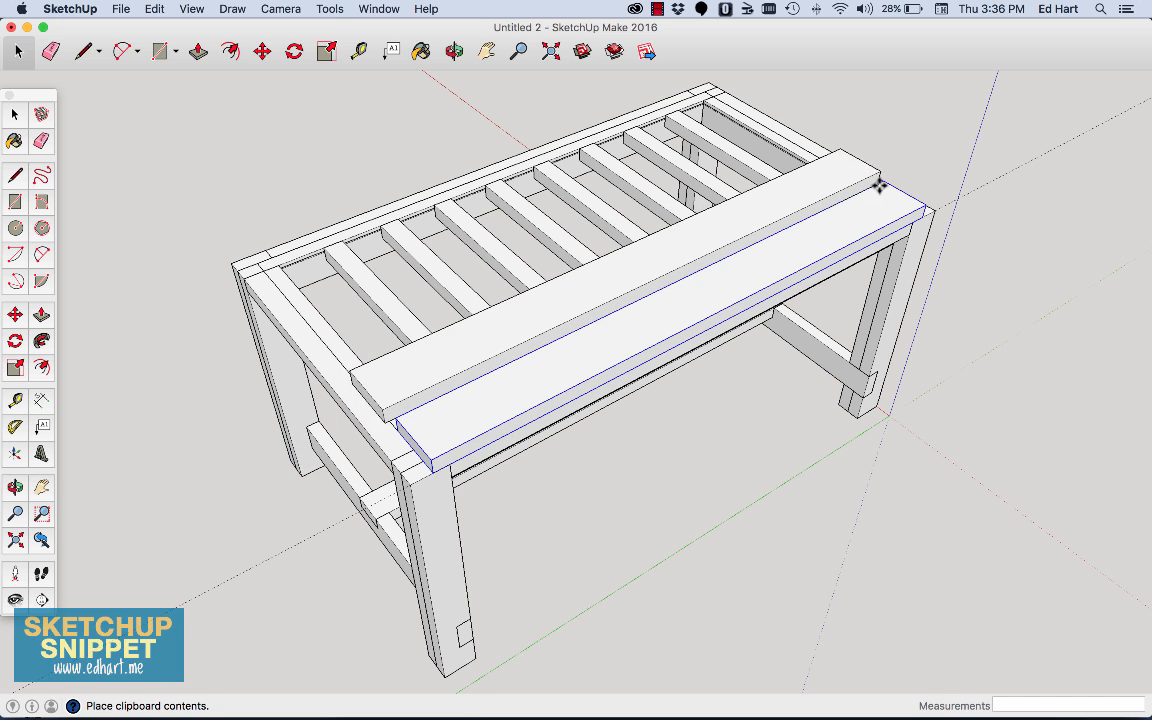
left_click(881, 186)
Move the pasted board down 1 1/2" so it sits flush with the first board on the frame.
key("m")
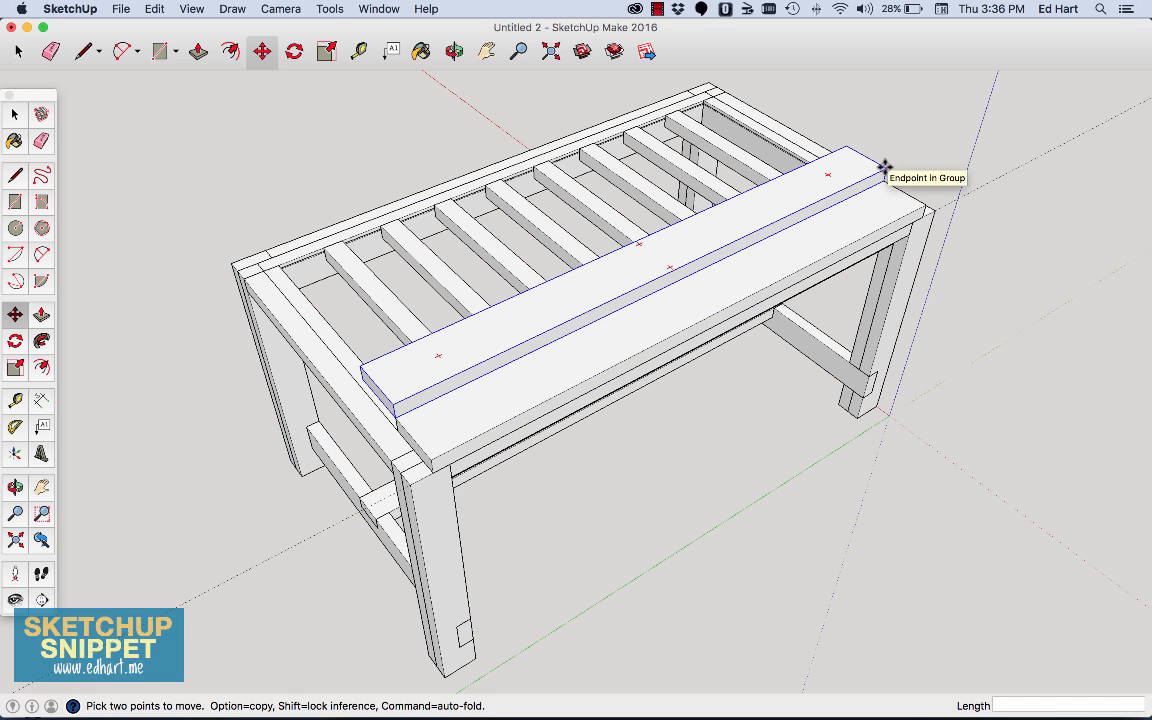
left_click(884, 168)
left_click(885, 181)
Paste a third board against the second one's inner edge and lower it 1 1/2" to sit flush.
key("super+v")
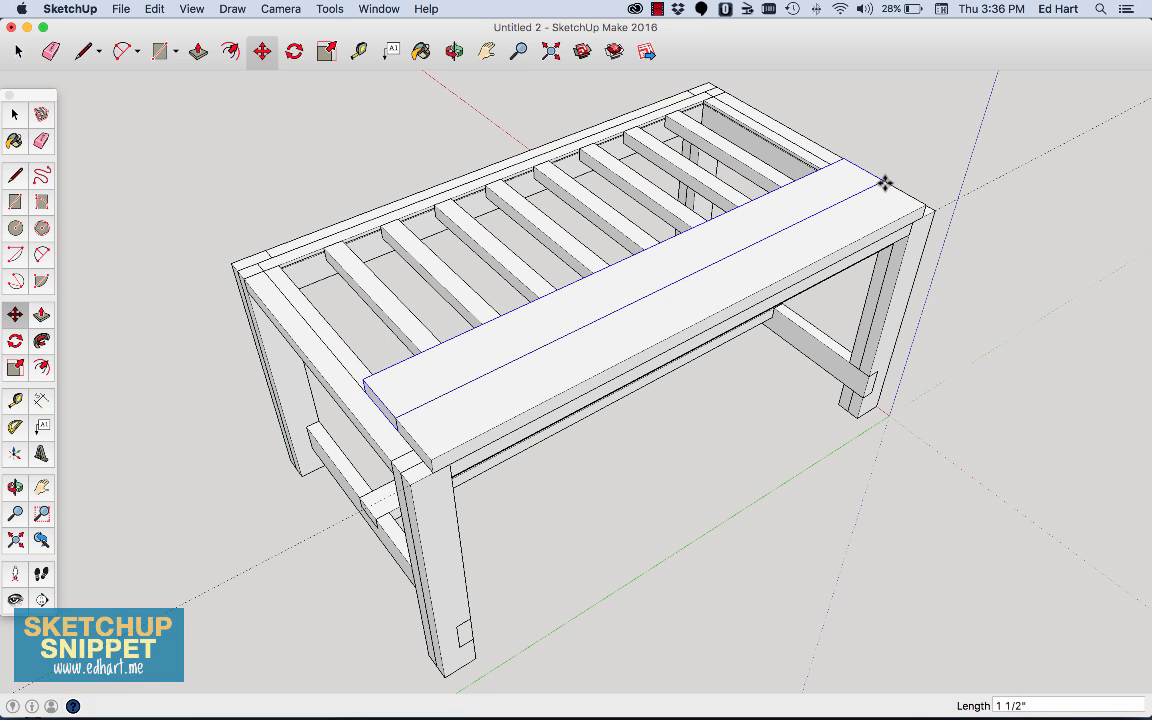
key("super+v")
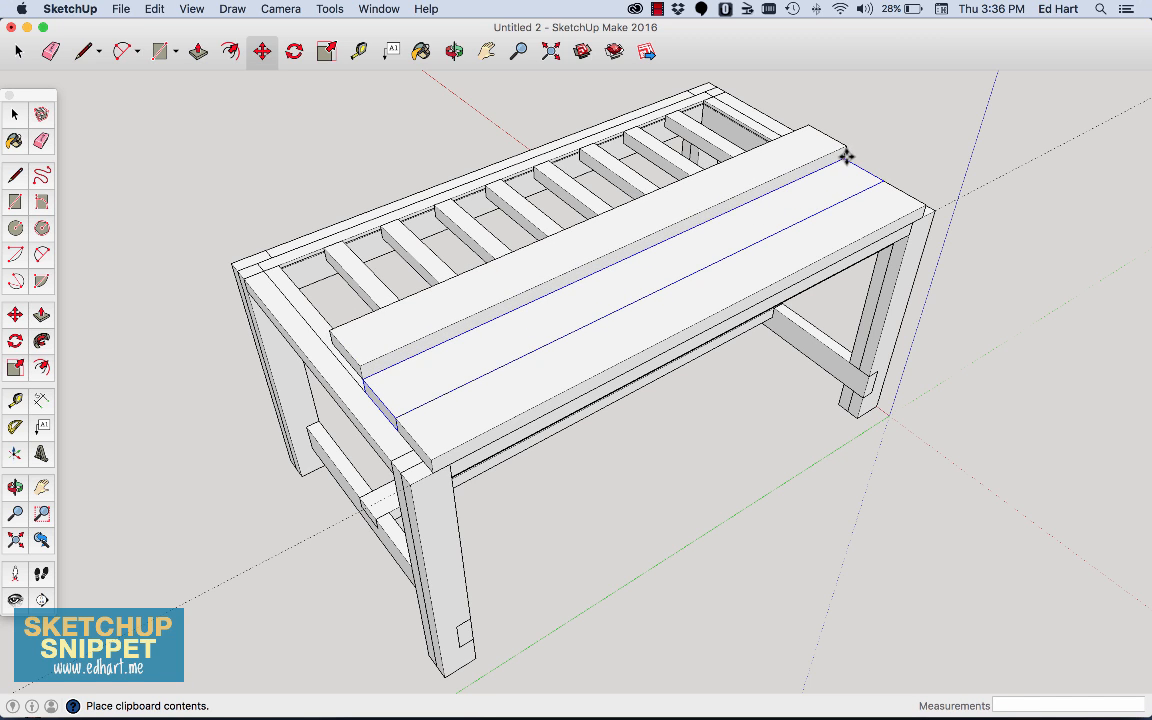
left_click(843, 160)
left_click(846, 147)
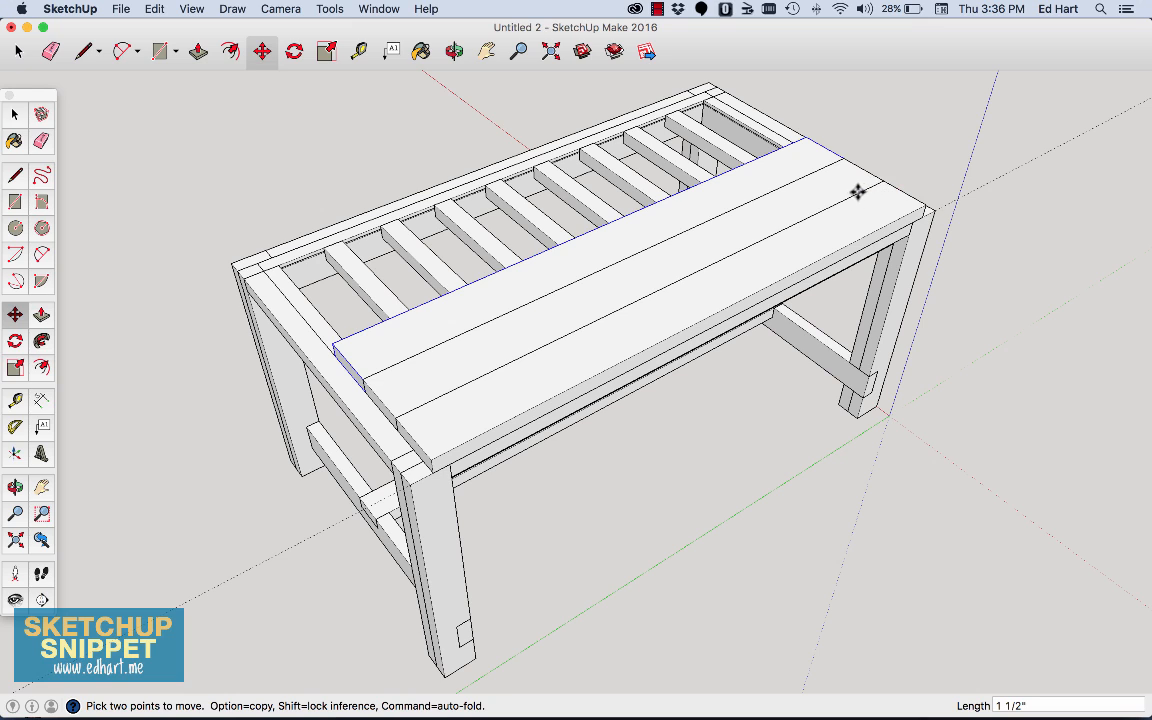
Copy all three tabletop boards, paste the set against the third board's inner edge and lower it 1 1/2" to sit flush.
left_click(14, 114)
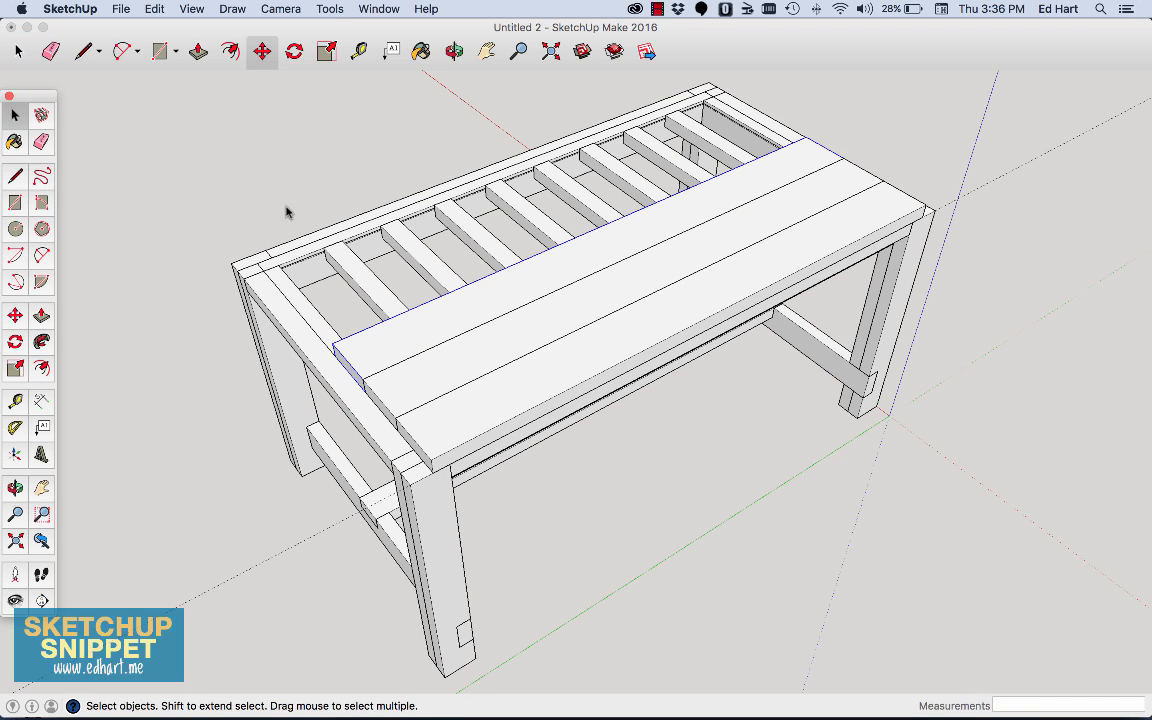
triple_click(504, 383)
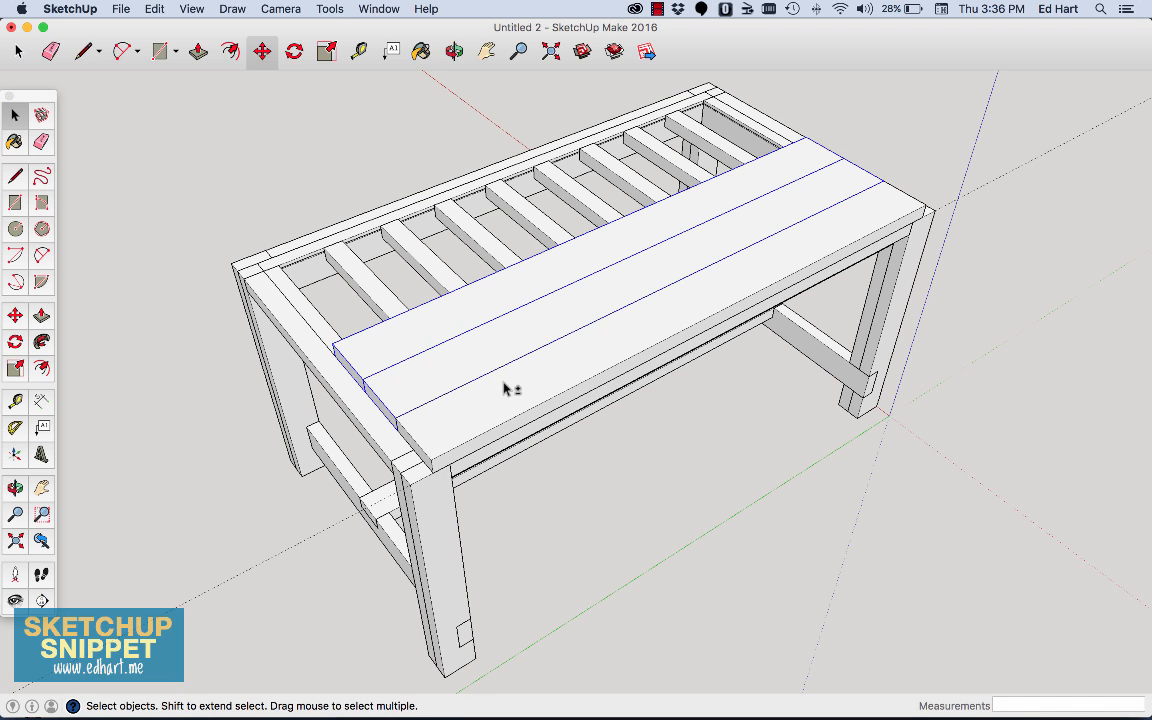
right_click(503, 379)
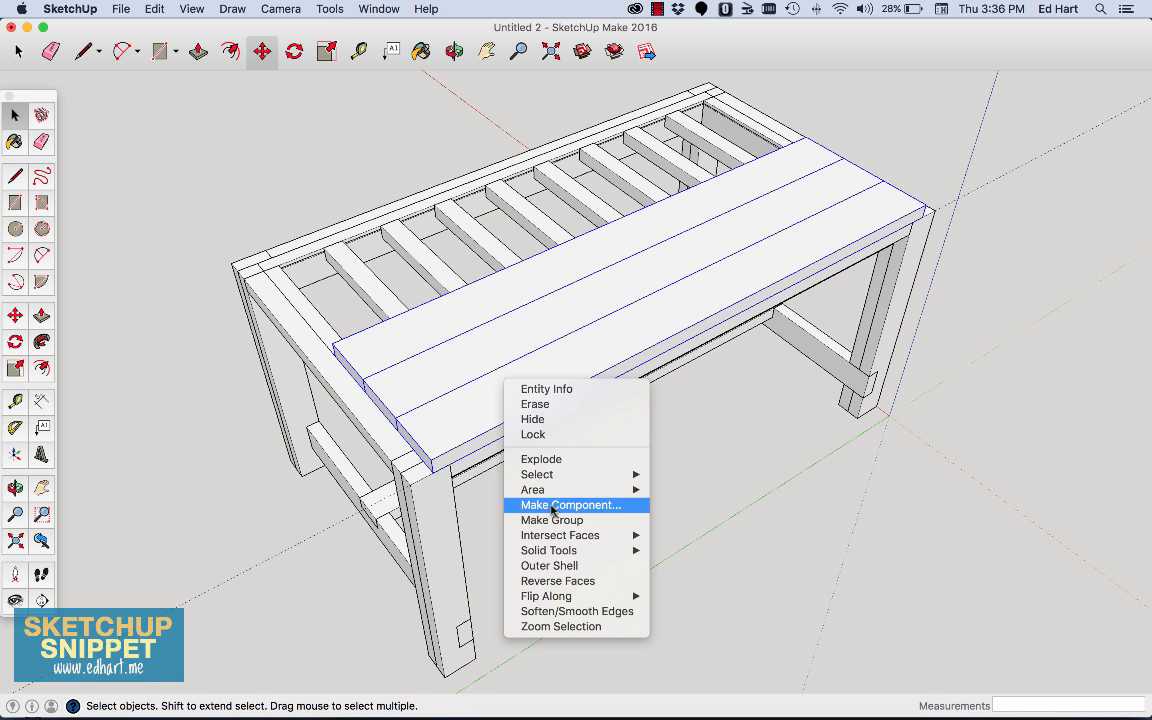
left_click(155, 12)
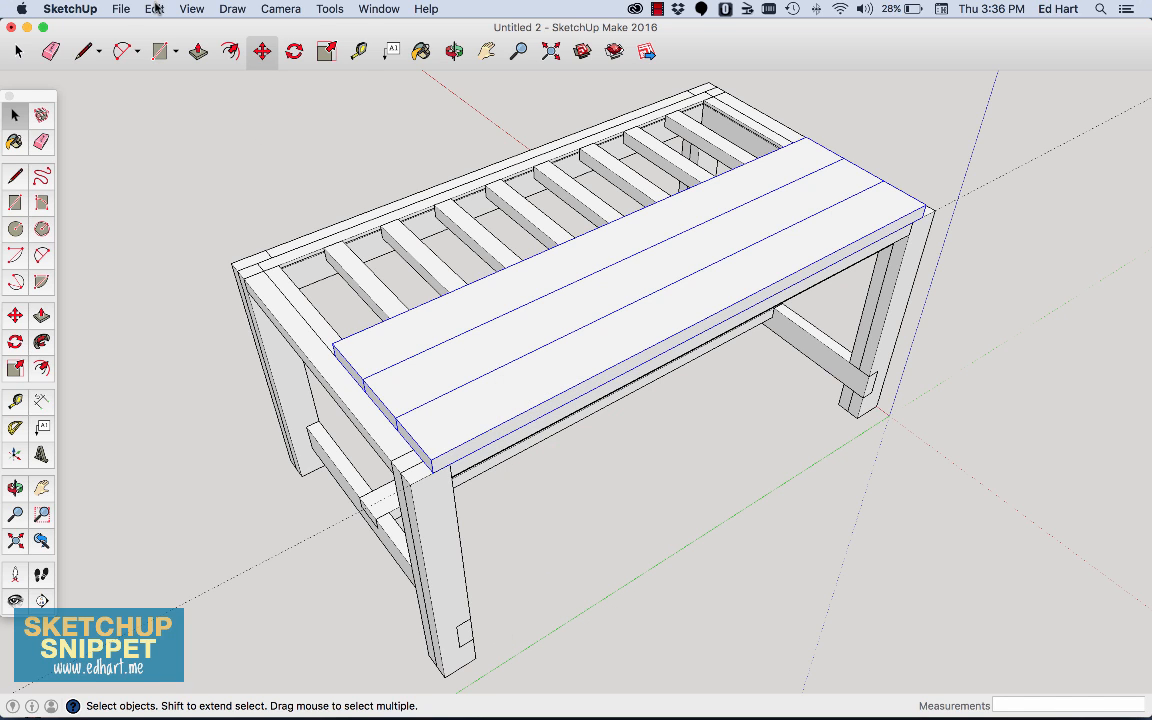
left_click(155, 8)
left_click(170, 85)
left_click(155, 9)
left_click(160, 95)
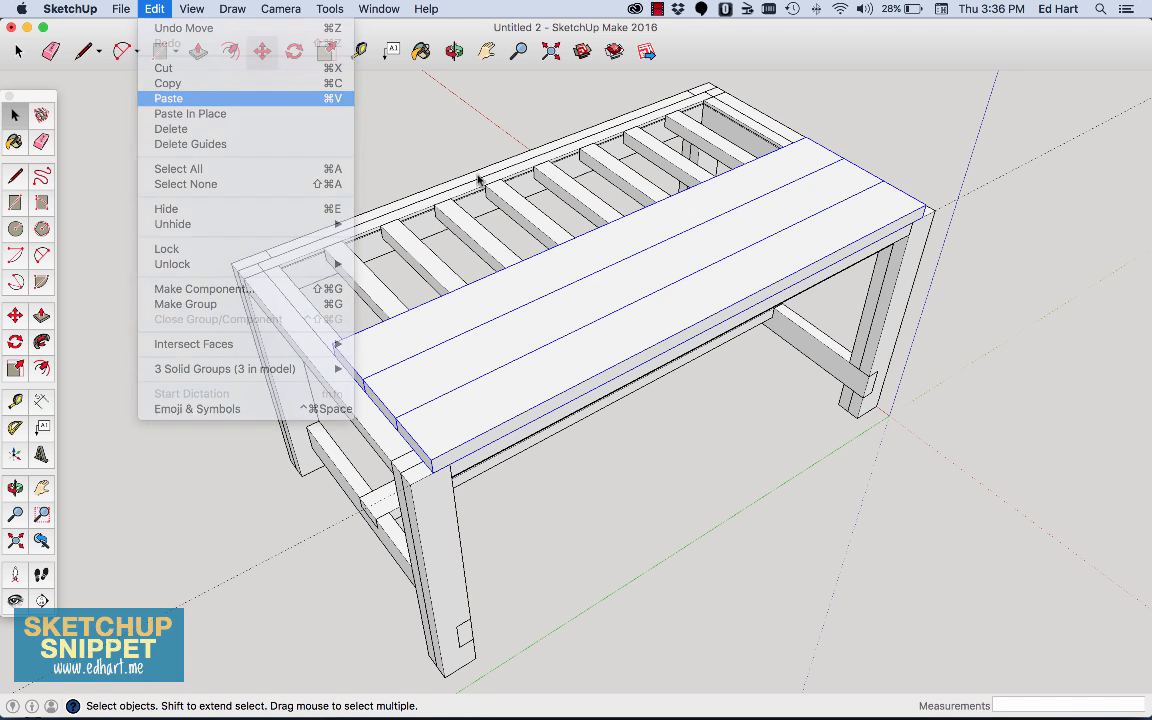
left_click(806, 133)
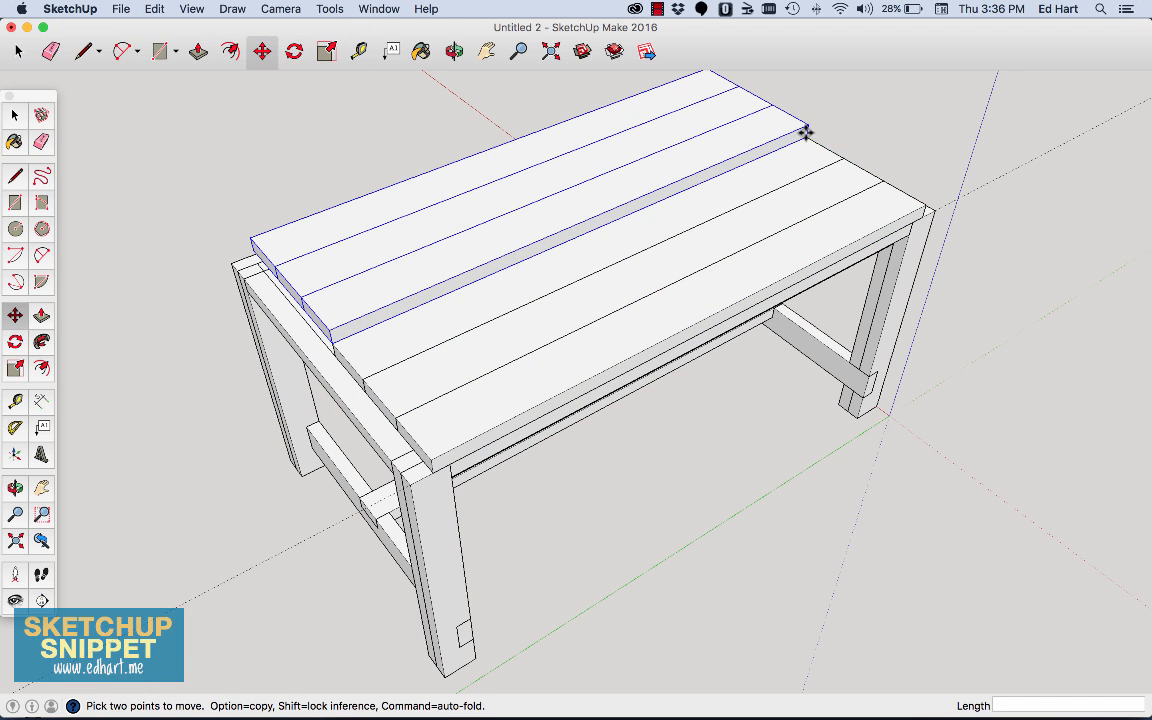
left_click_drag(806, 128, 806, 136)
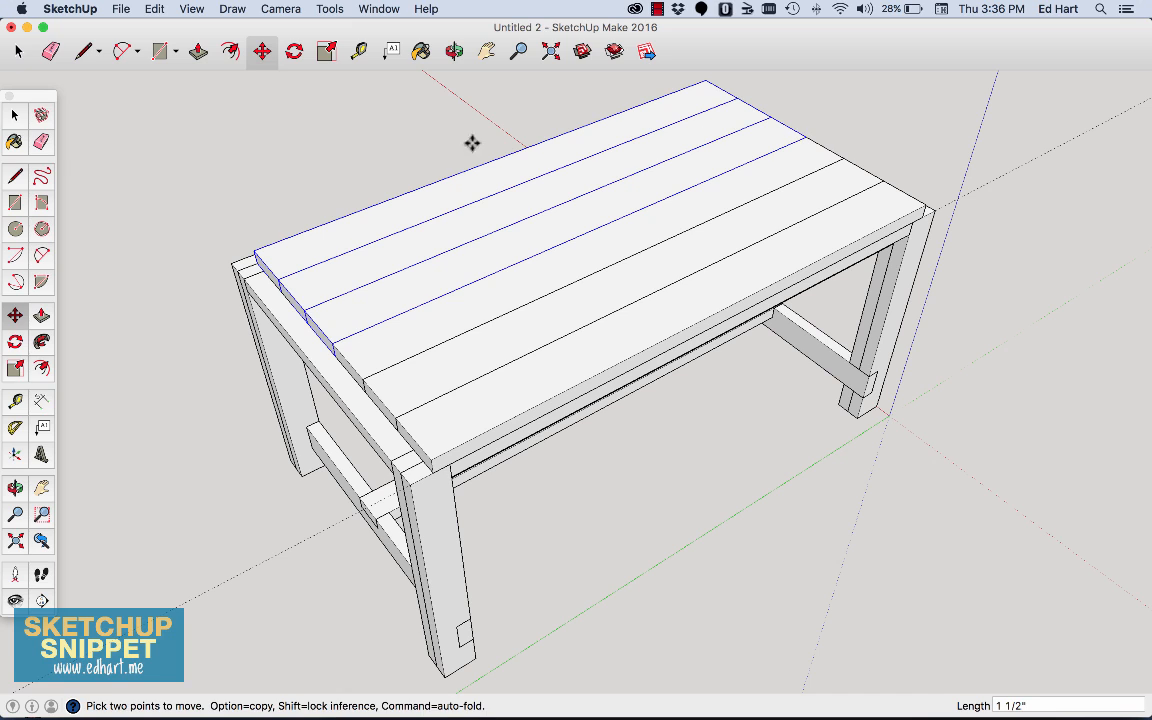
Paste a seventh board against the far edge of the sixth and lower it 1 1/2" onto the frame.
left_click(18, 118)
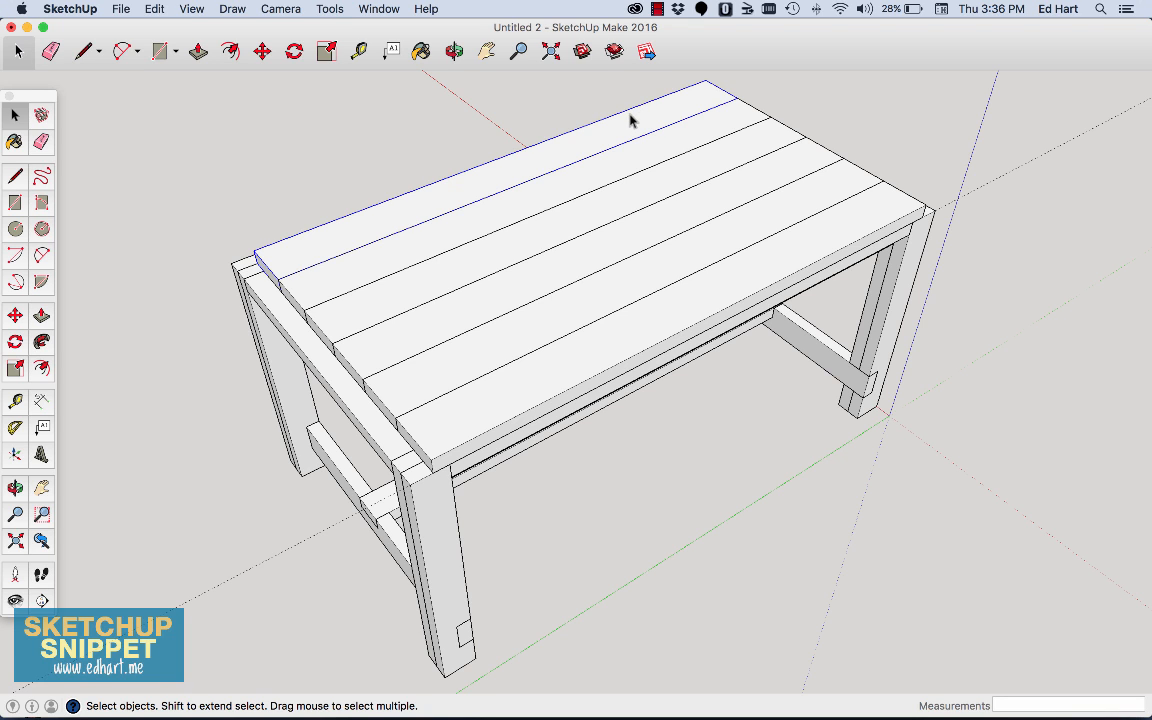
key("super+v")
left_click(706, 80)
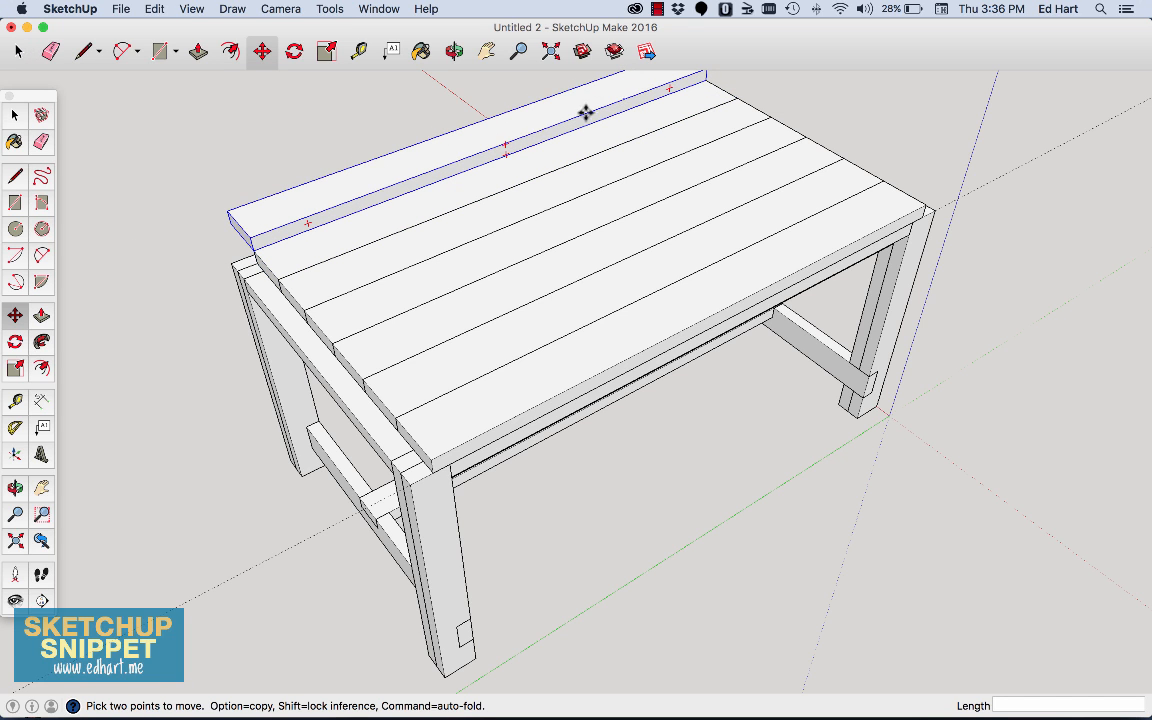
left_click(249, 237)
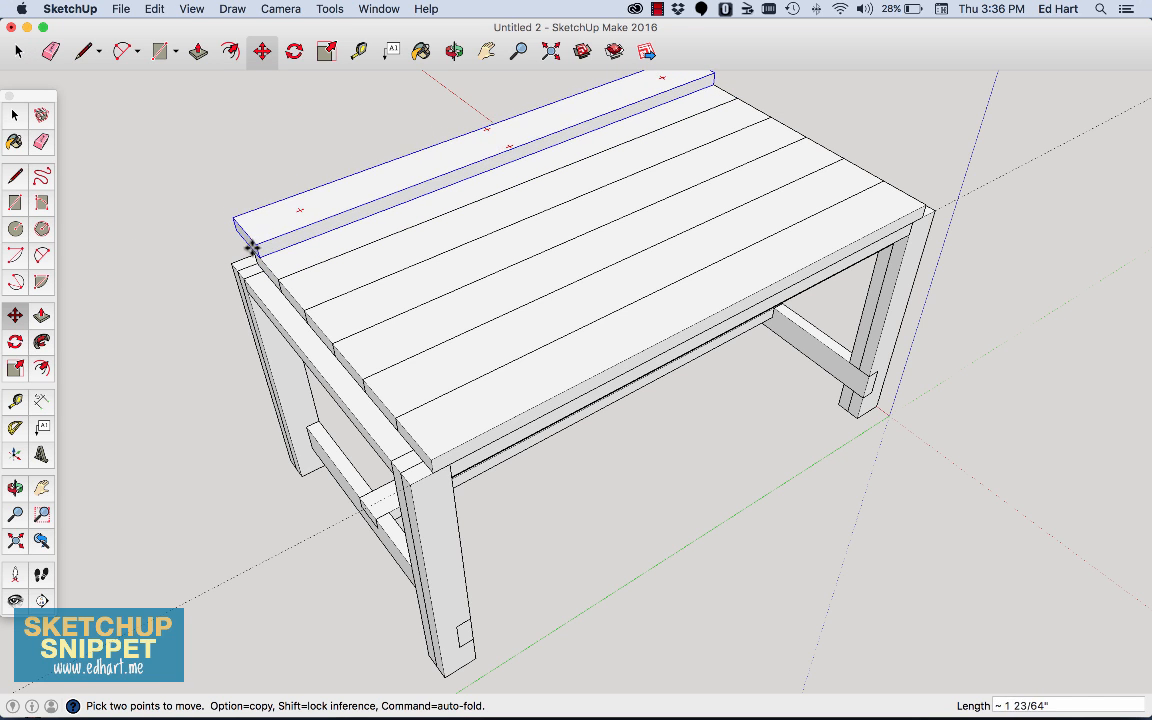
left_click(254, 250)
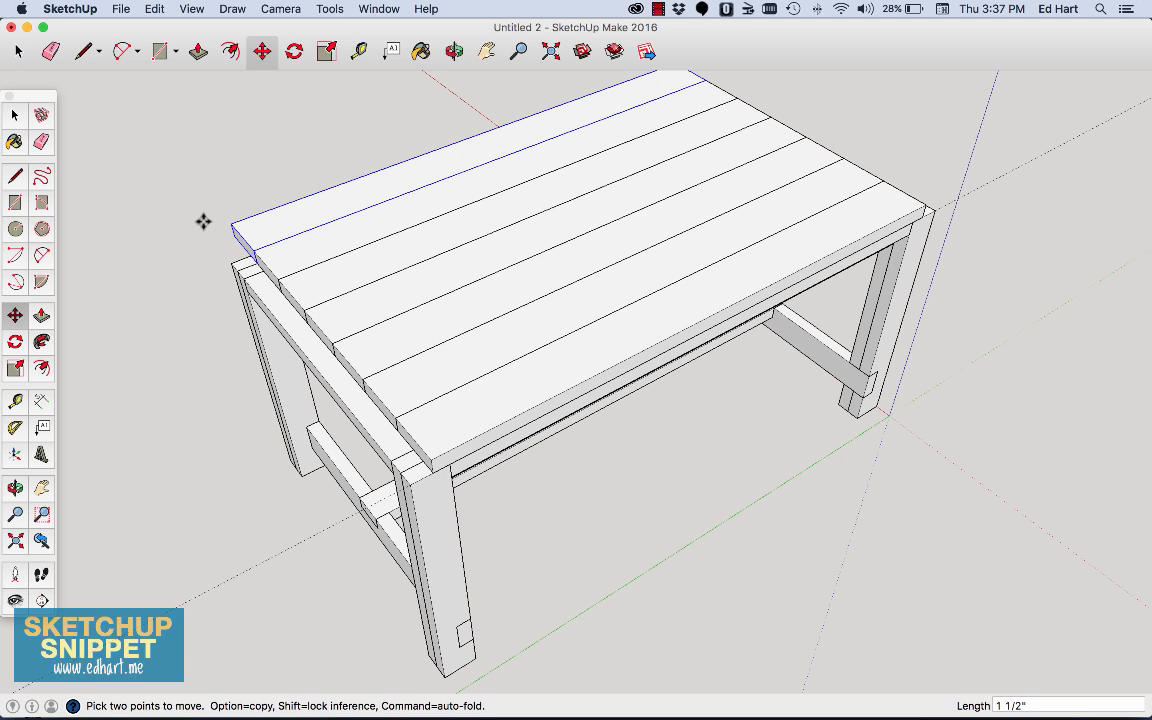
Select all seven tabletop boards and make them one group.
key("space")
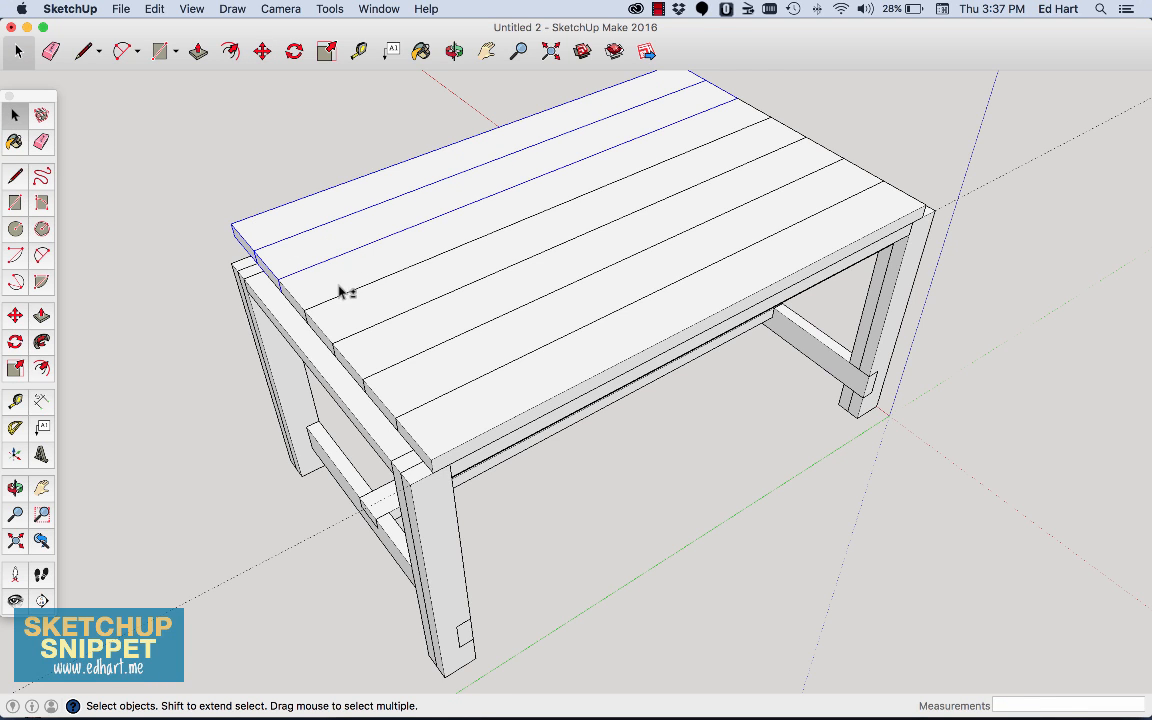
left_click(376, 315, "shift")
left_click(407, 346, "shift")
left_click(449, 378, "shift")
left_click(463, 393, "shift")
right_click(475, 309)
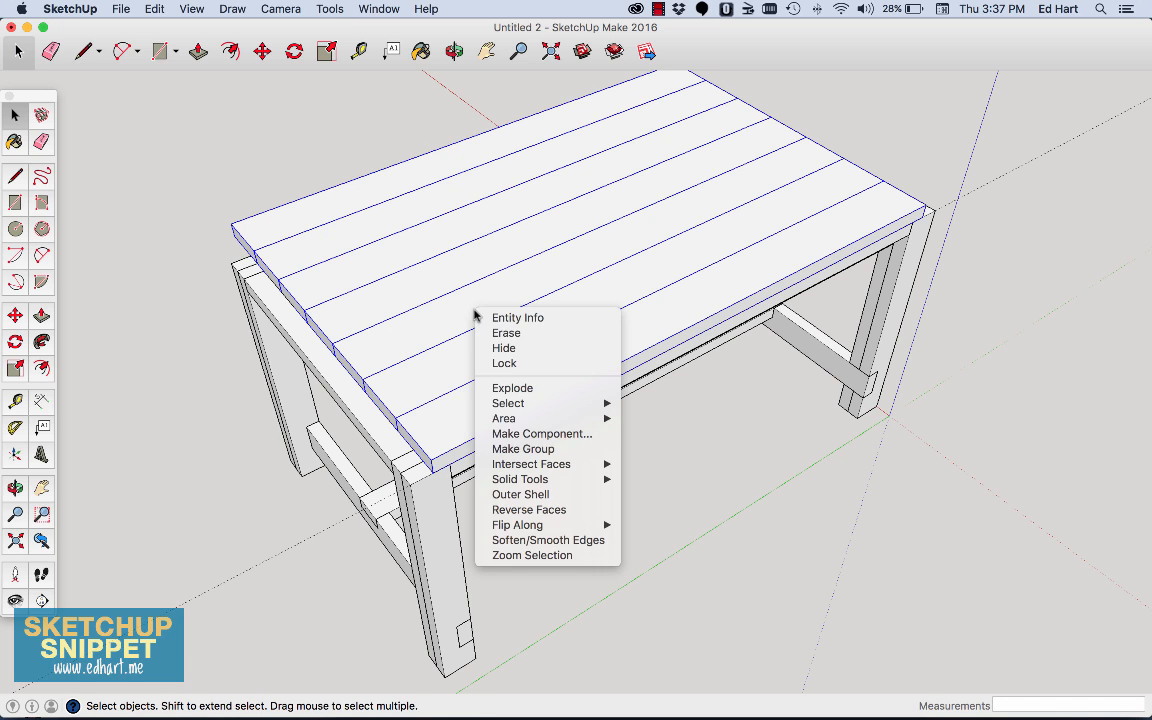
left_click(540, 449)
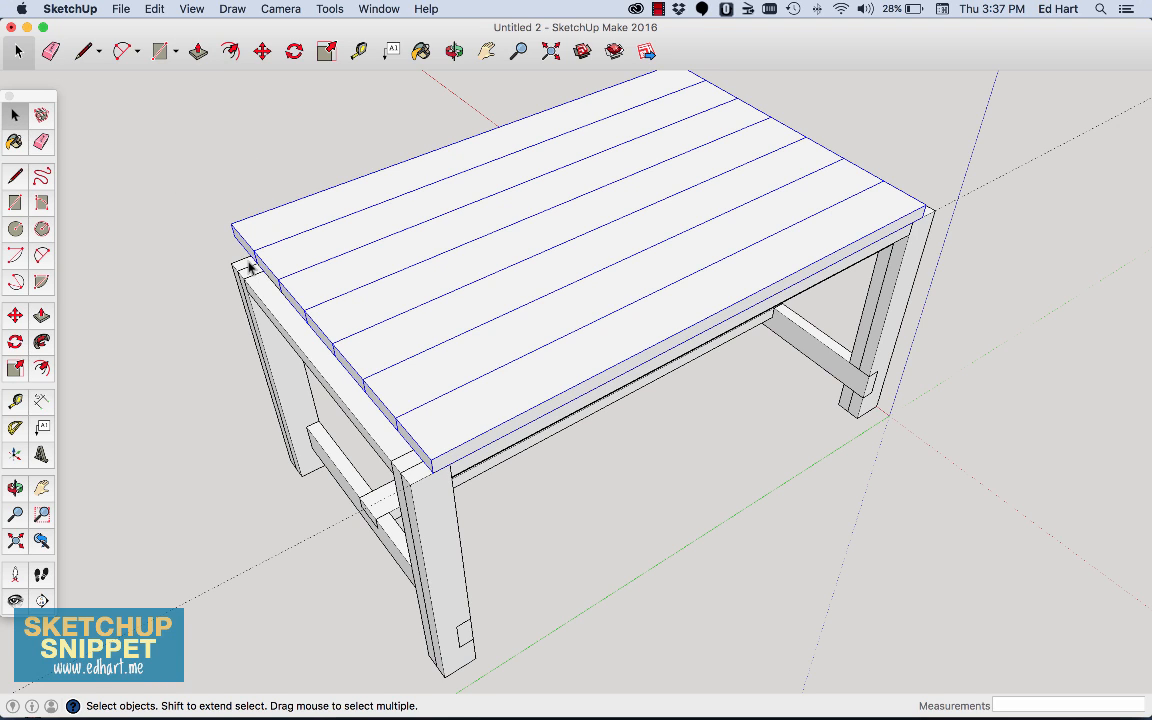
Place a guide line parallel to the table's length across the middle of the frame's end rail.
left_click(16, 403)
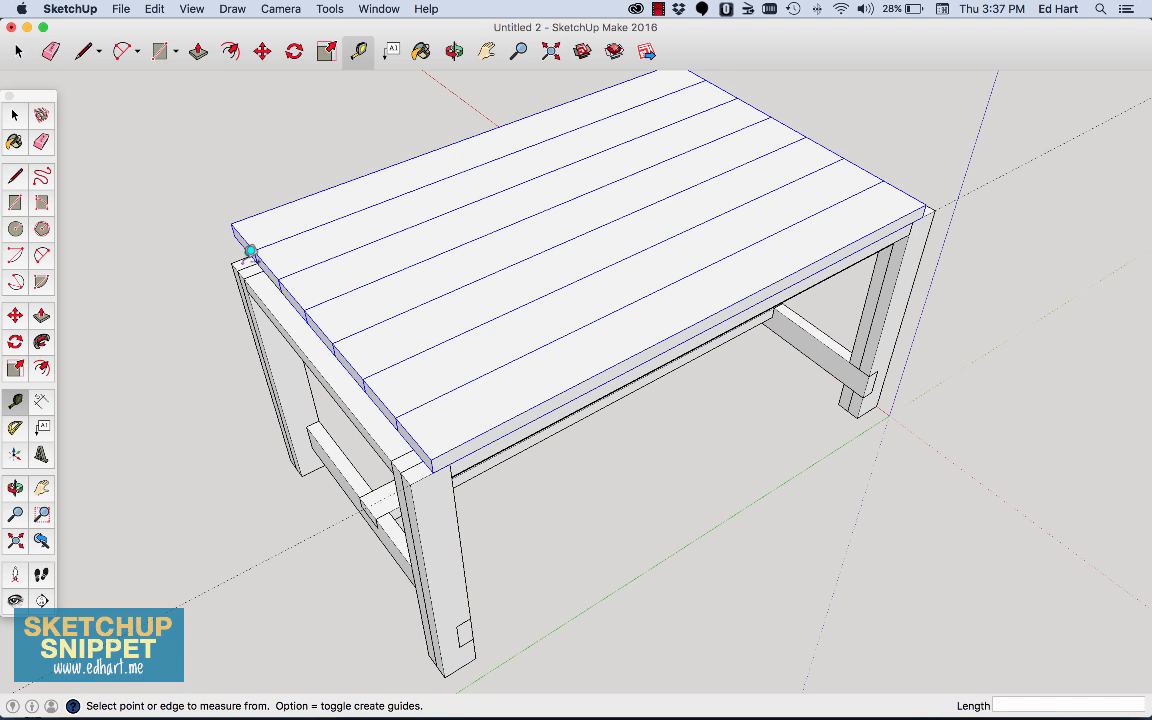
left_click(249, 250)
left_click(18, 115)
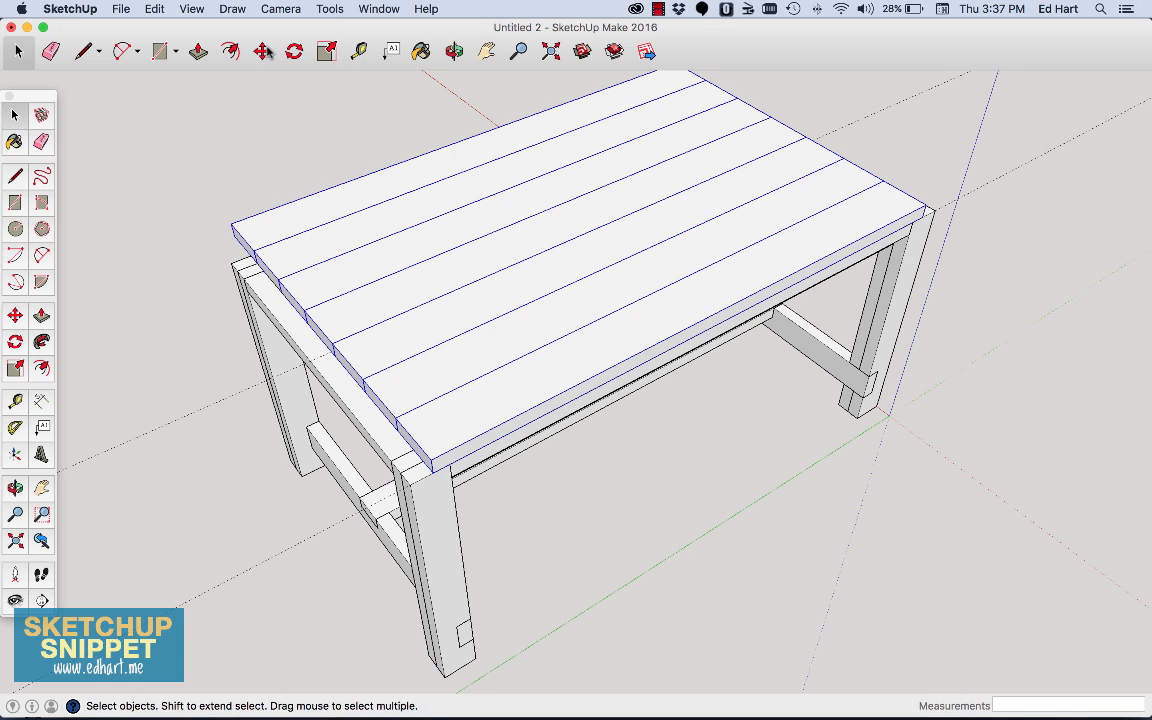
Move the whole tabletop 2" across the table's width, from the middle board's end midpoint to the guide on the end rail.
left_click(262, 51)
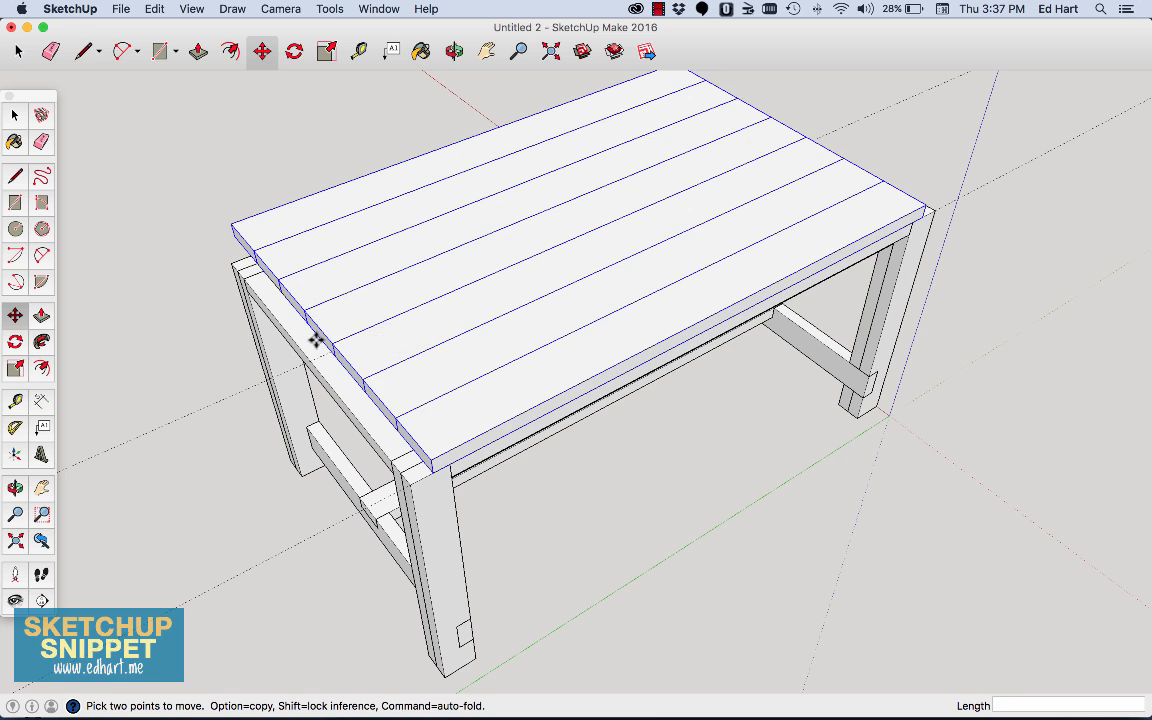
scroll(318, 332, "up", 5)
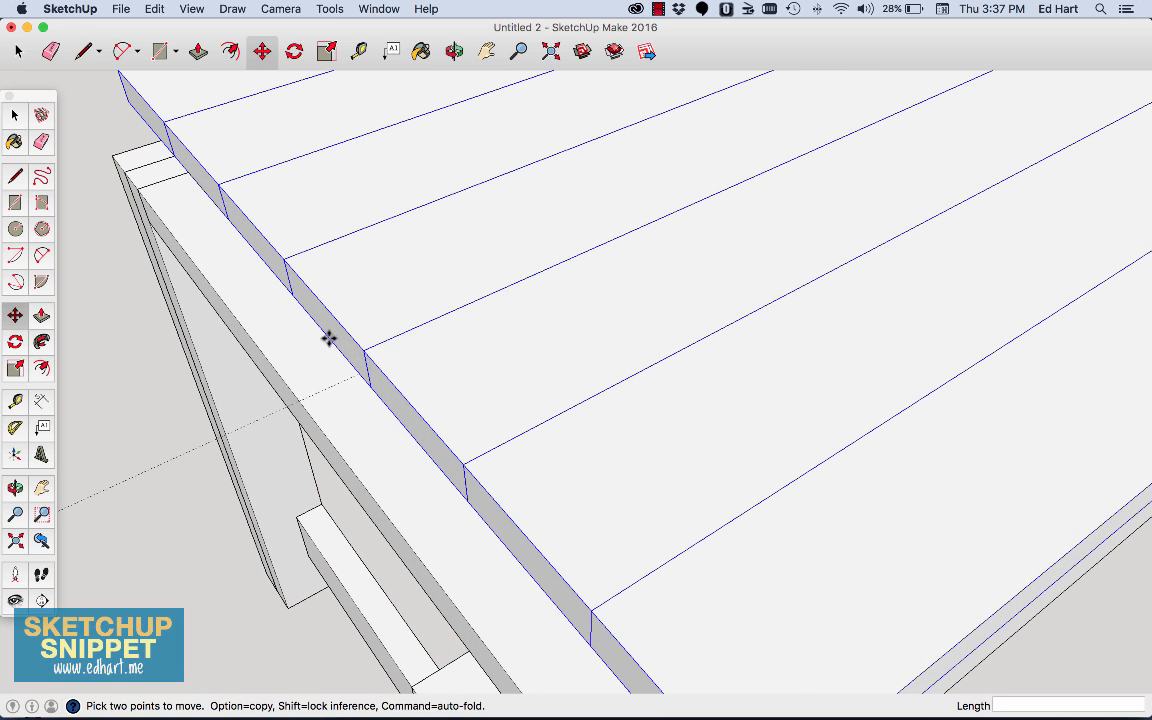
left_click(328, 336)
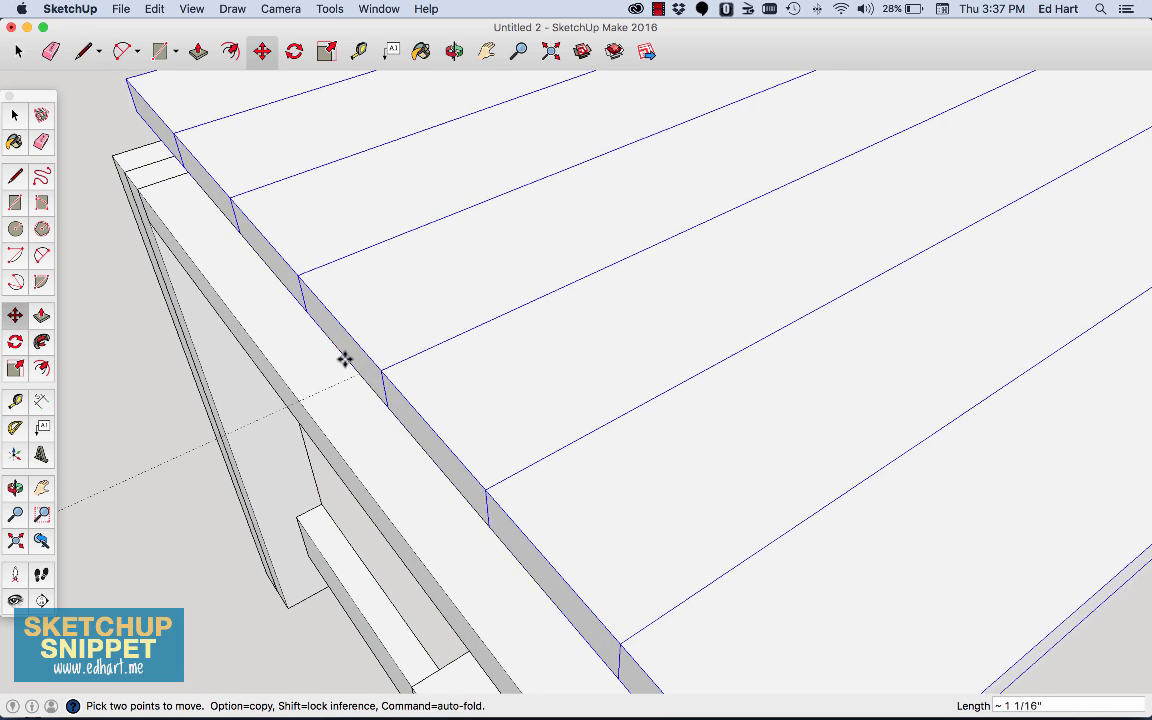
left_click(358, 374)
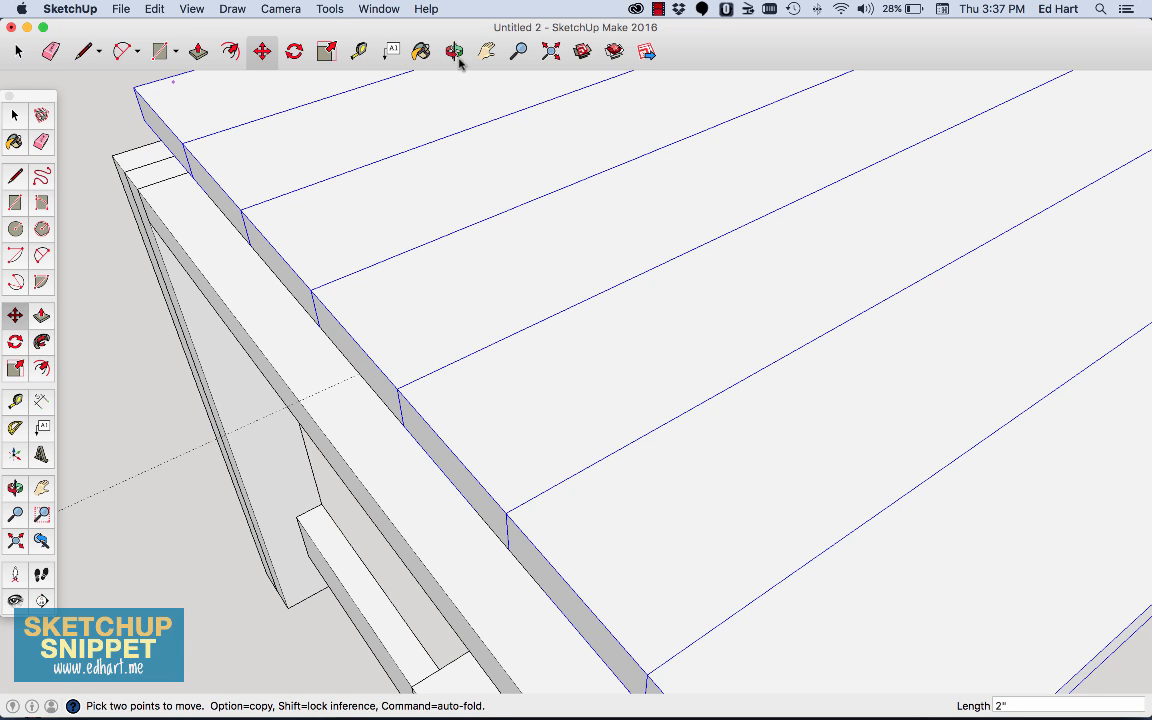
left_click(553, 53)
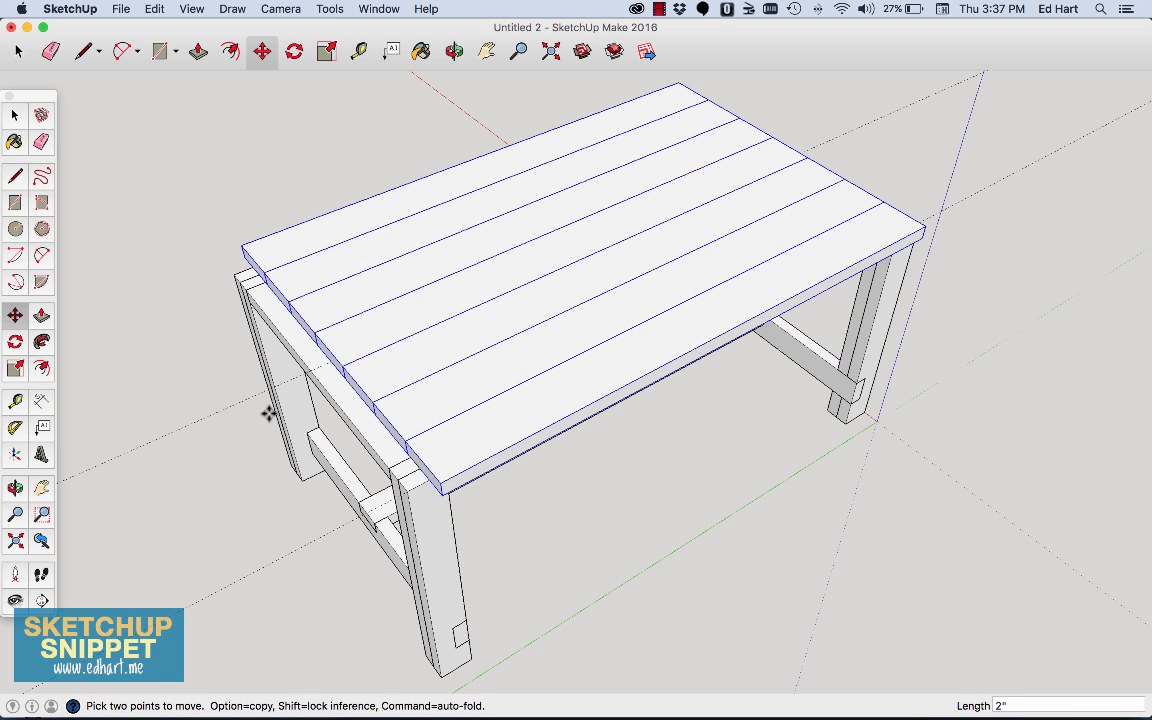
Draw a 38 1/2" by 7 1/4" rectangle against the board ends farthest from the origin and extrude it 1 1/2" thick.
left_click(14, 204)
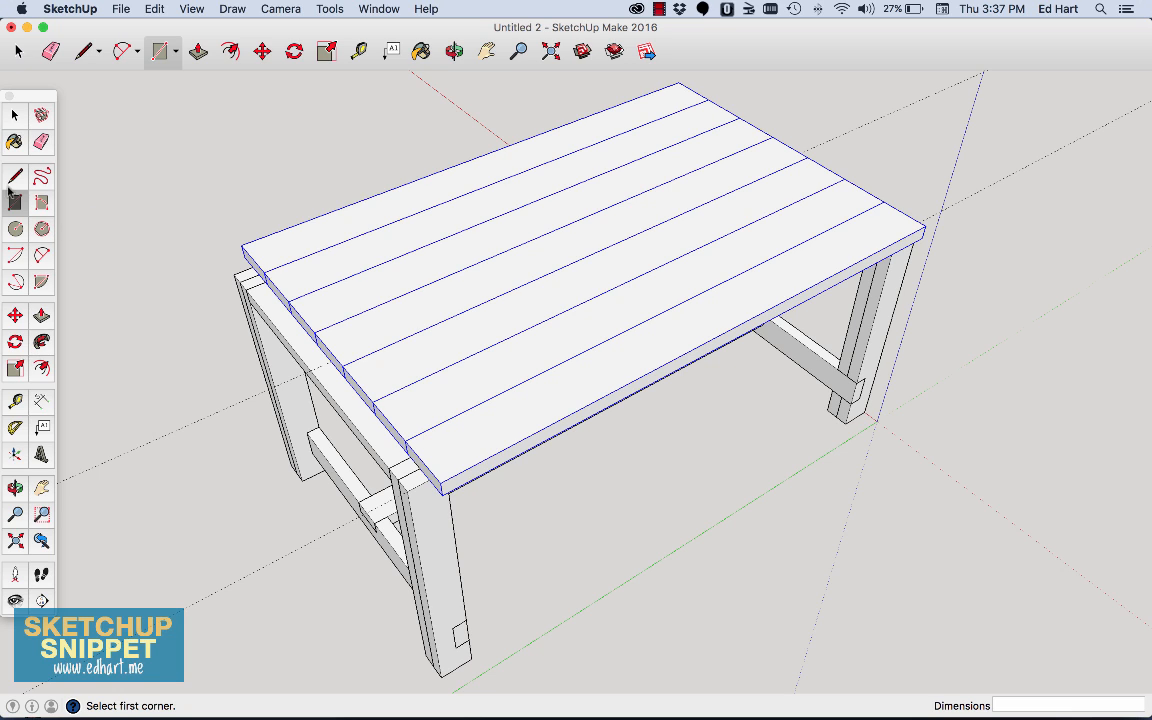
left_click(244, 242)
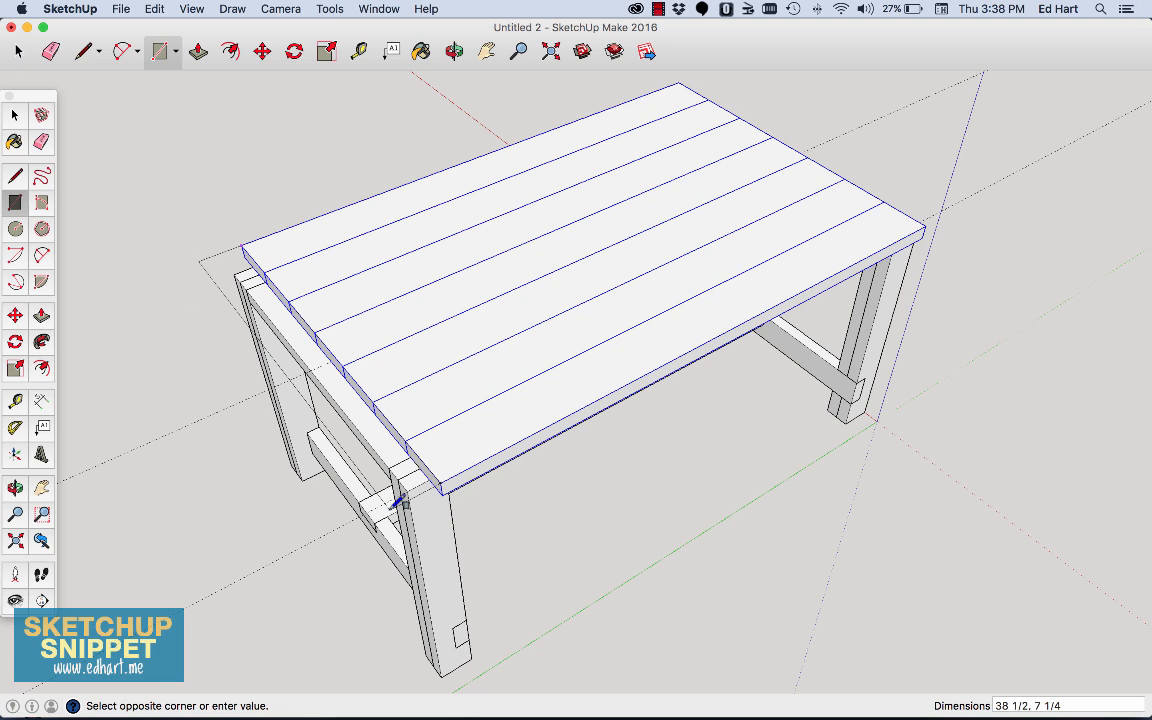
left_click(397, 503)
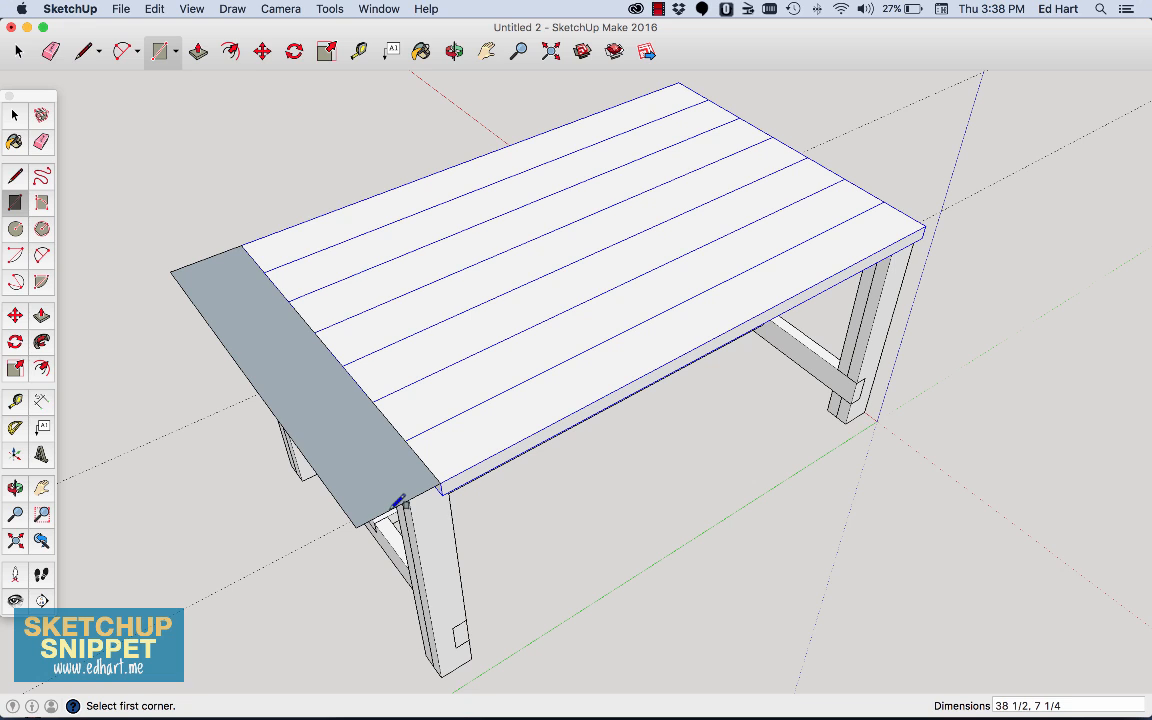
left_click(198, 51)
left_click(290, 411)
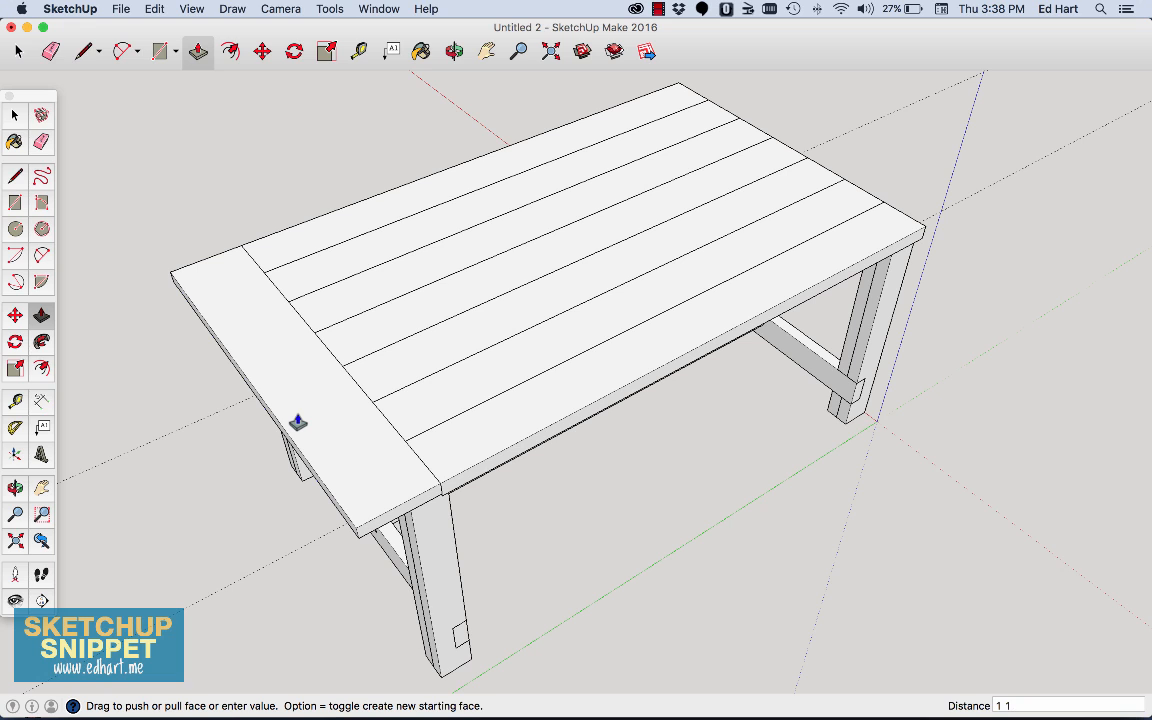
type("1 1/2\"")
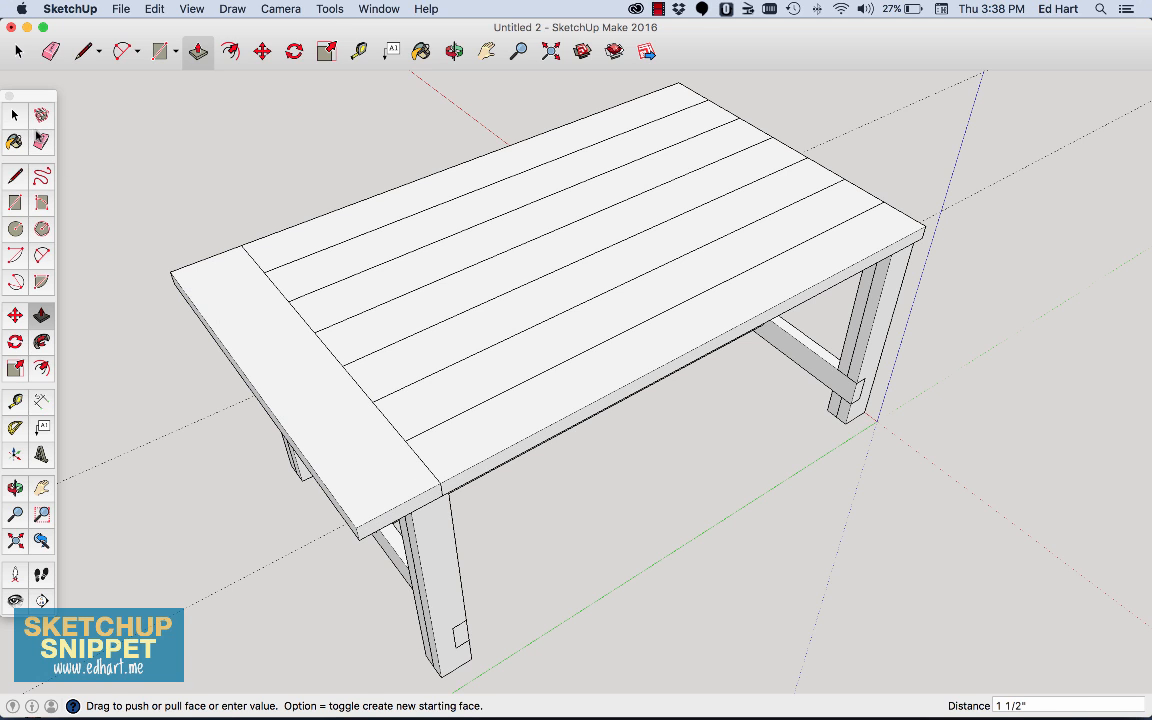
Select all faces and edges of the new end board and make them a group.
left_click(15, 115)
left_click(296, 393)
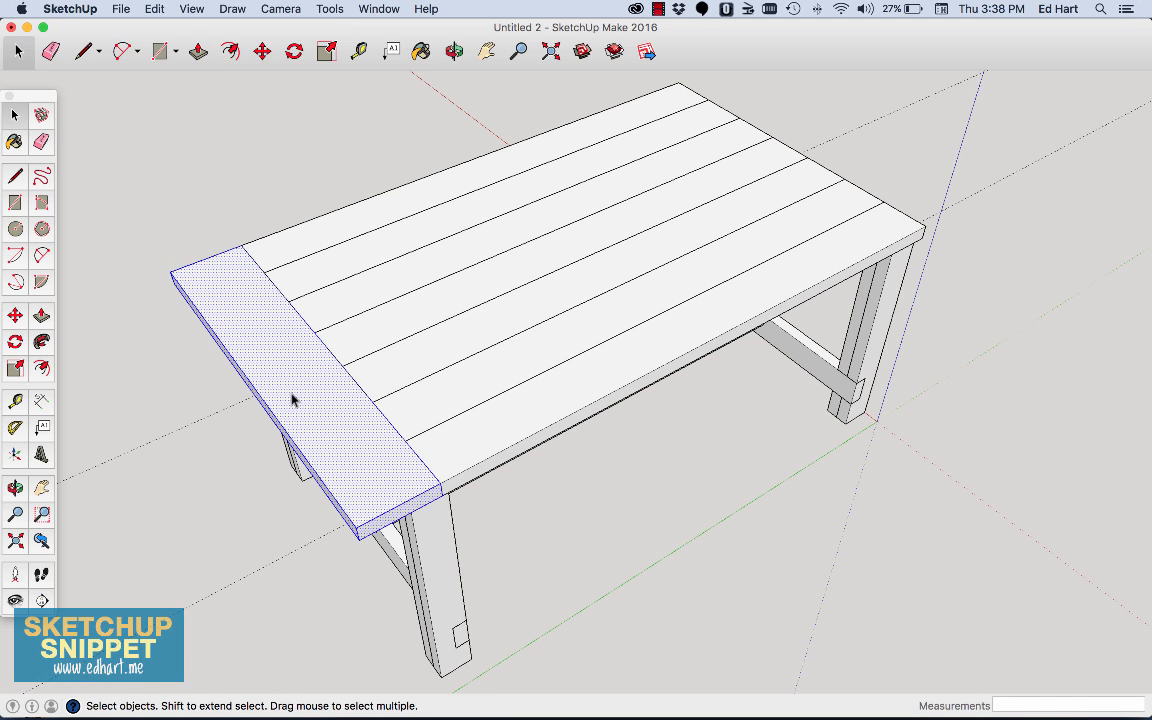
right_click(294, 397)
left_click(352, 516)
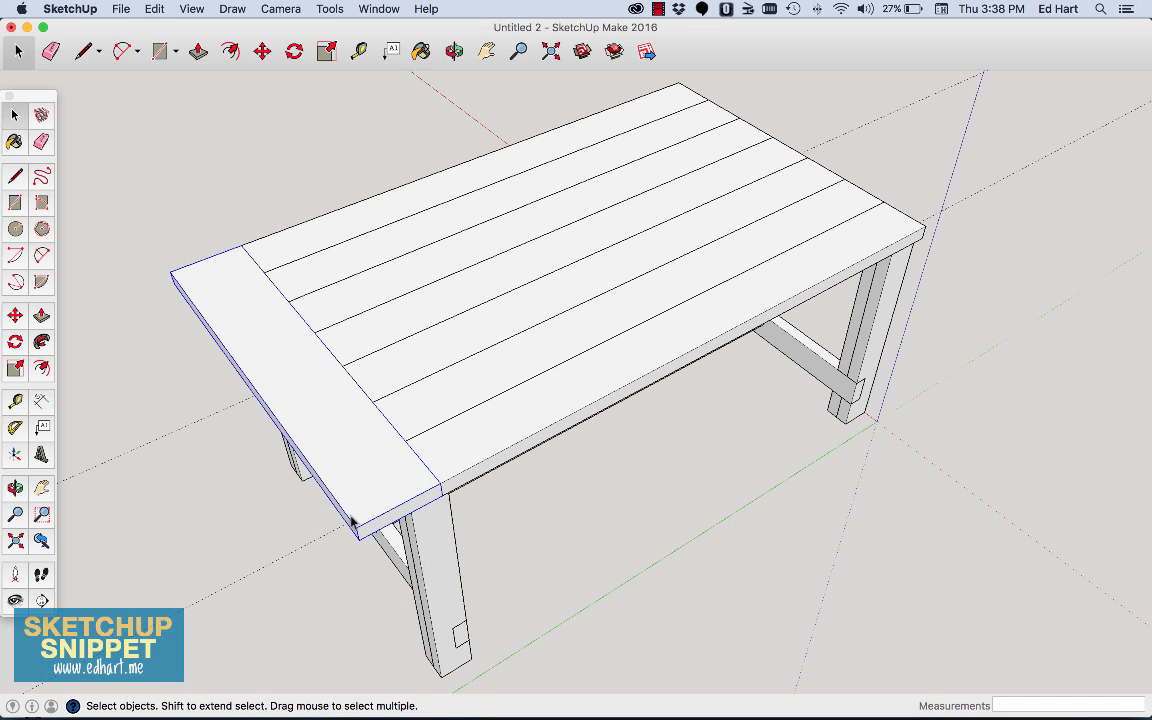
Copy the grouped end board and paste the duplicate at the tabletop end nearest the origin.
key("super+c")
key("super+v")
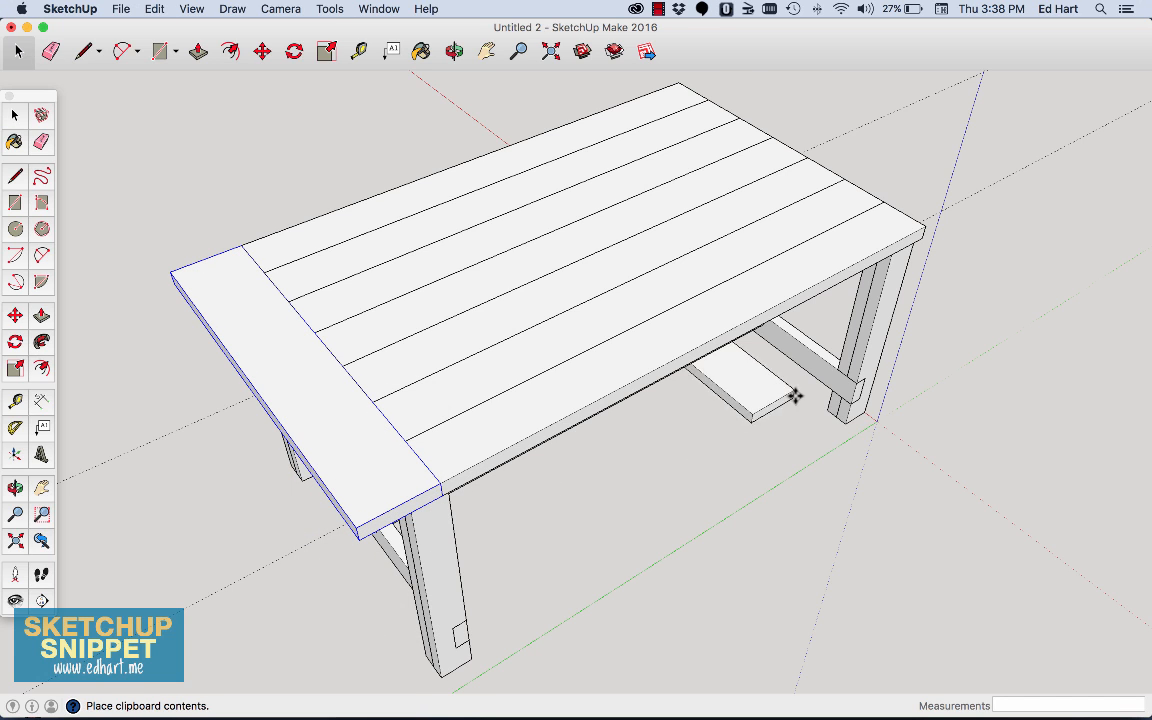
left_click(925, 228)
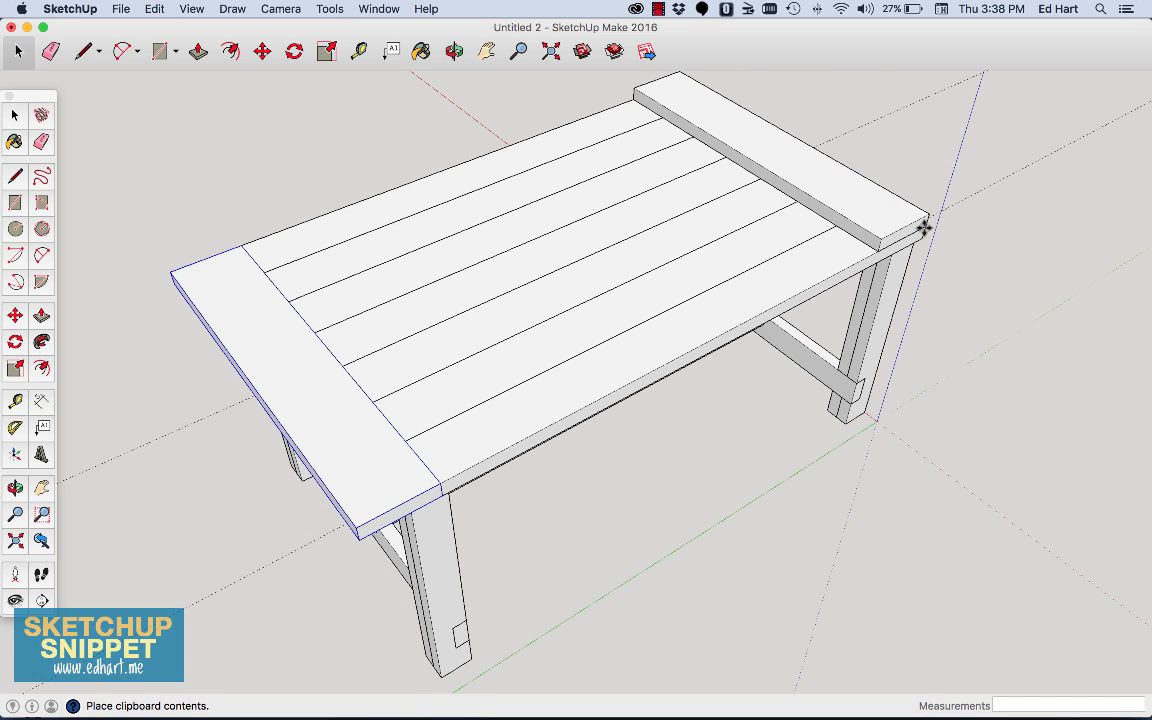
Move the pasted end board so its inner top corner meets the outer board's top end corner, flush with the tabletop.
key("m")
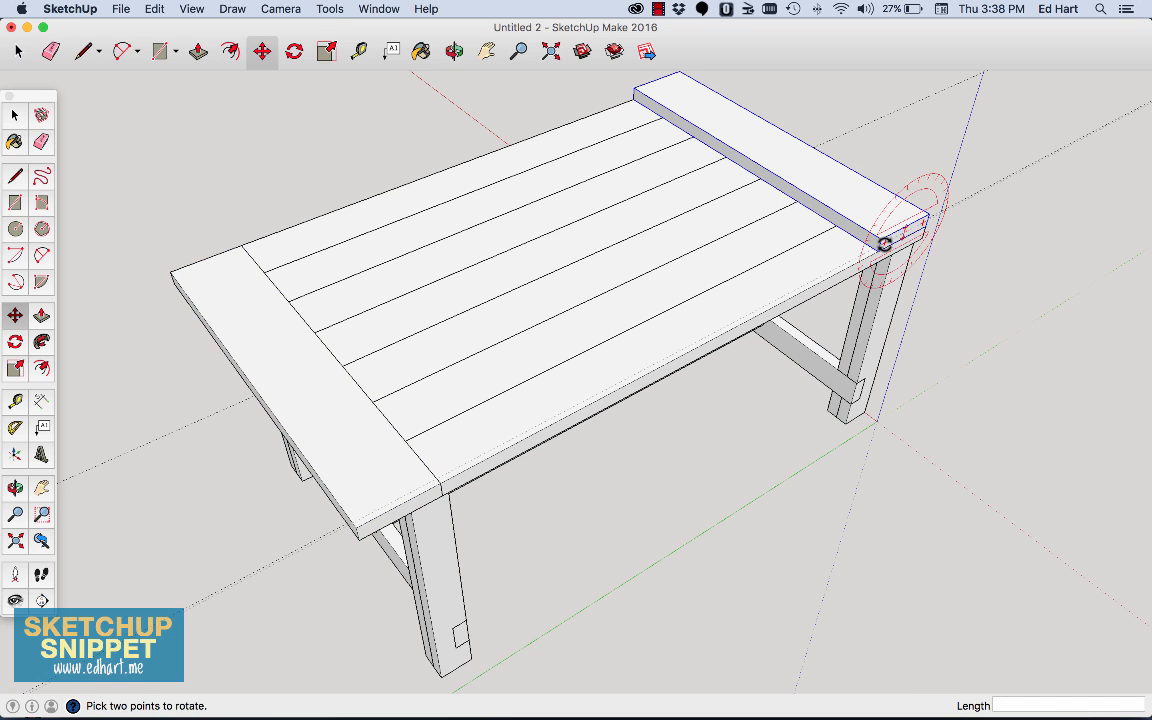
left_click(453, 51)
left_click_drag(694, 185, 517, 690)
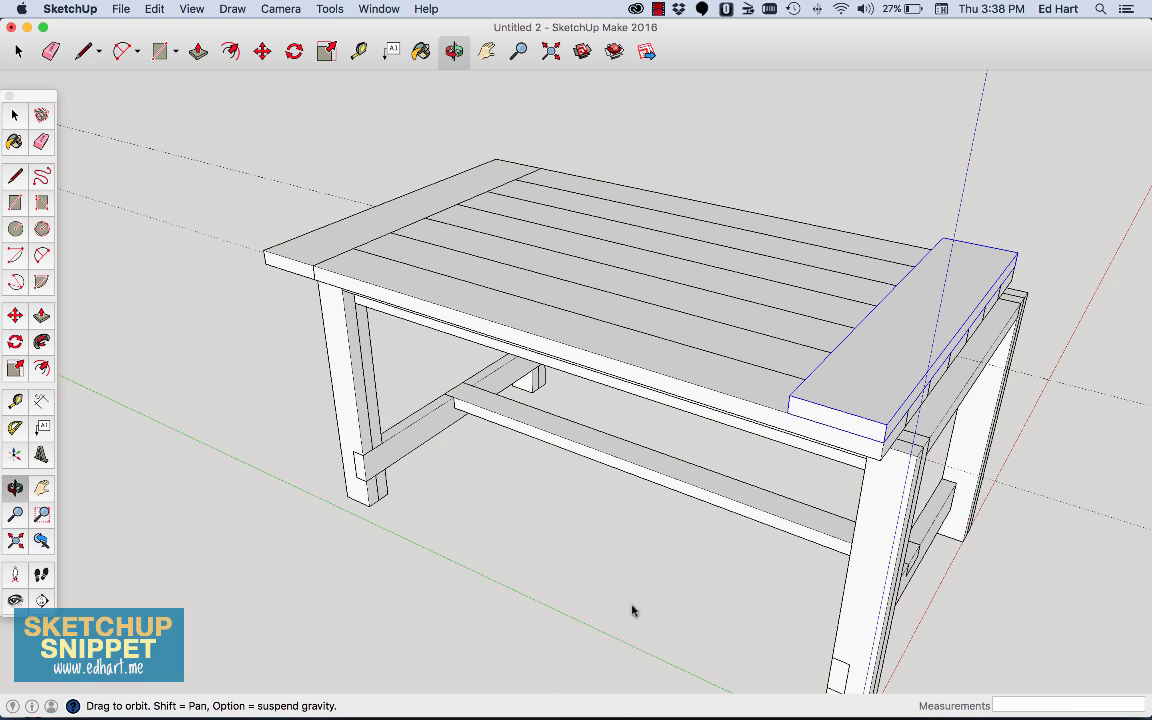
left_click_drag(632, 610, 497, 269)
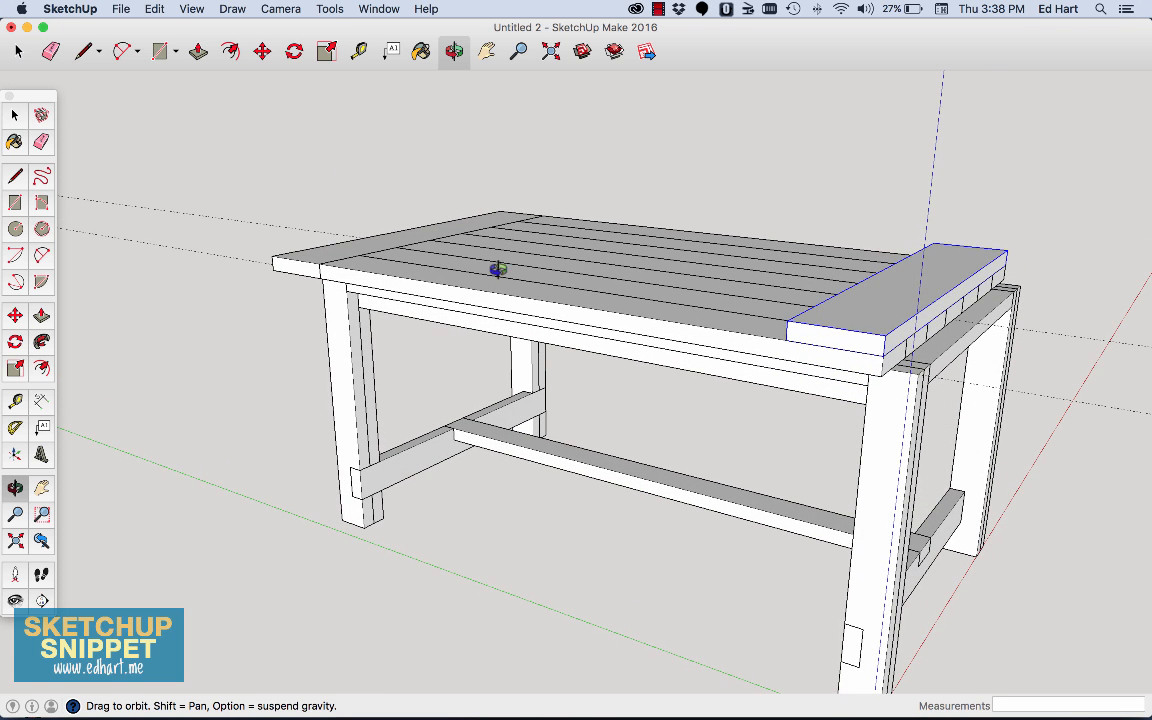
left_click(261, 51)
left_click(786, 323)
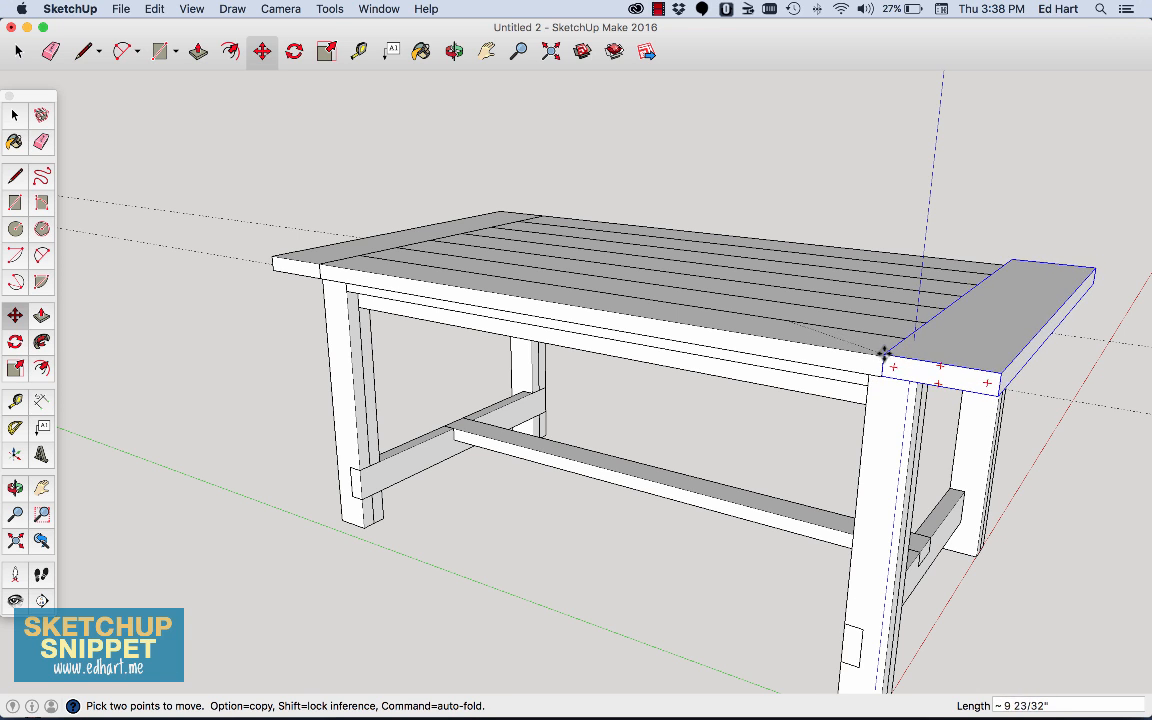
scroll(884, 354, "up", 3)
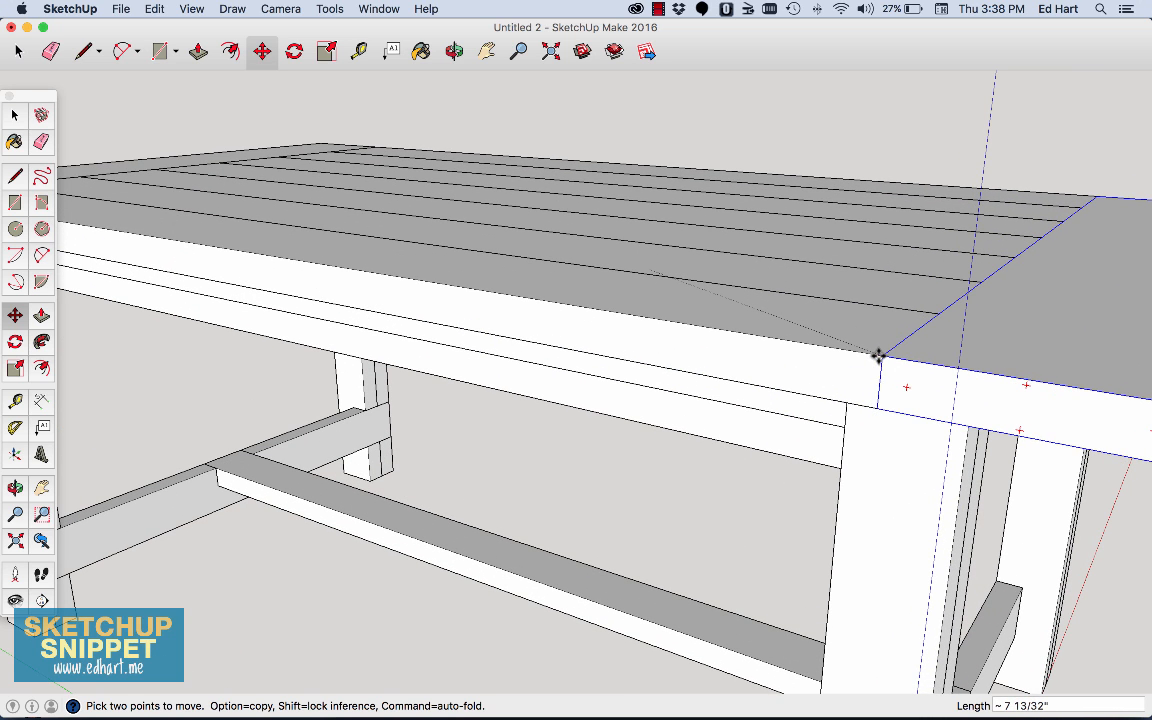
left_click(879, 354)
Select the lengthwise boards together with both end boards and make them one tabletop group.
left_click(547, 53)
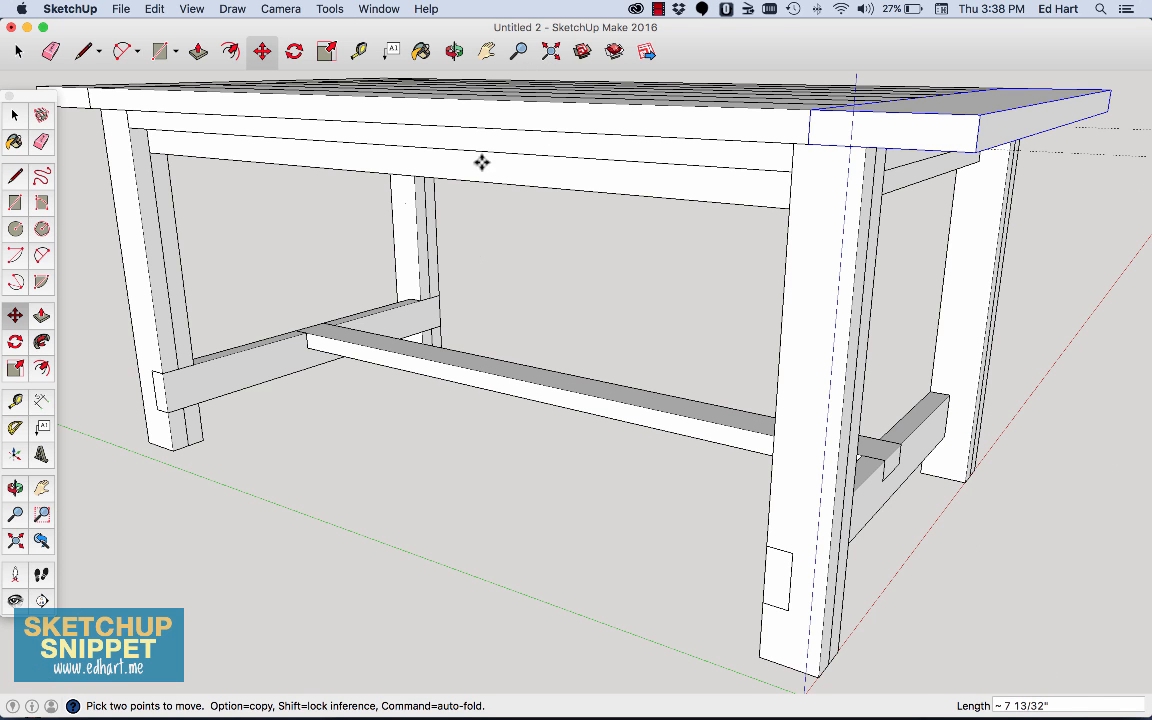
left_click(454, 51)
left_click_drag(442, 118, 516, 385)
scroll(516, 385, "down", 5)
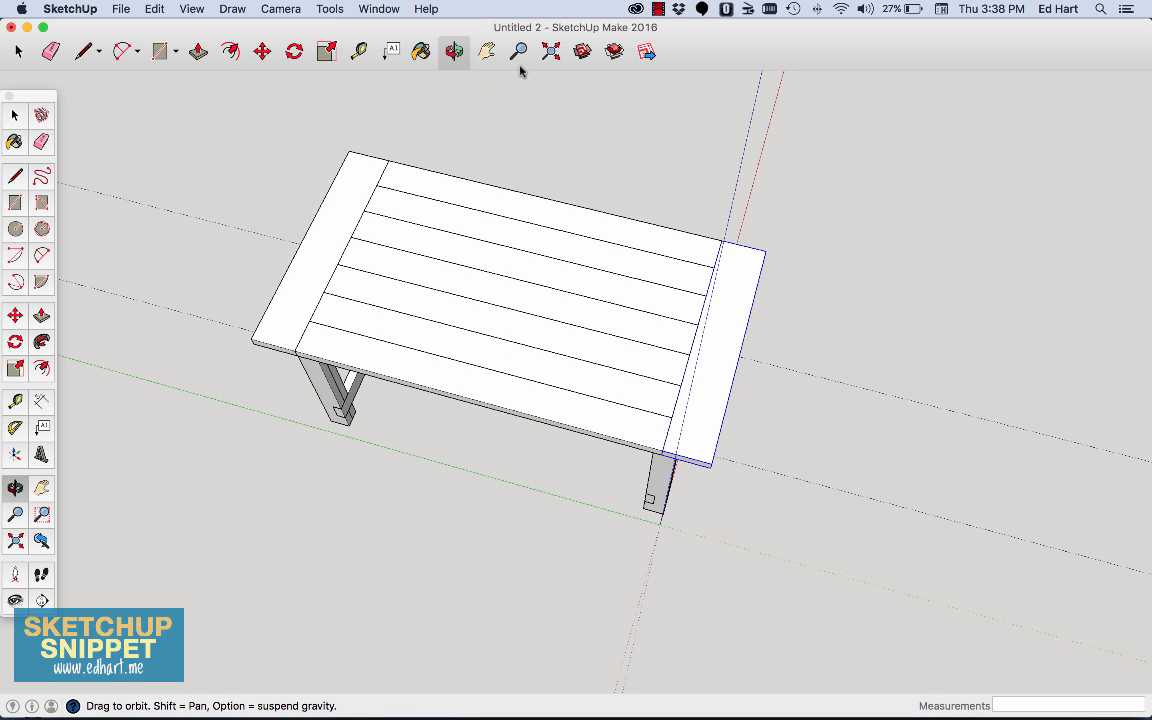
left_click(15, 116)
left_click(398, 333)
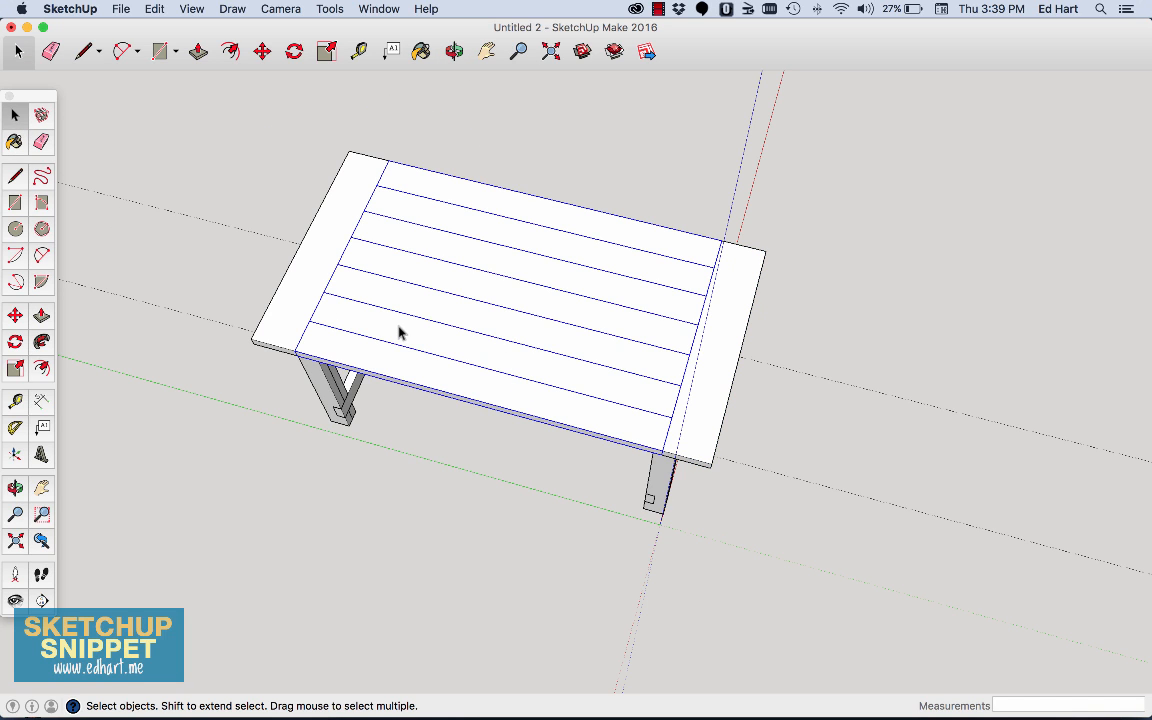
left_click(305, 283, "shift")
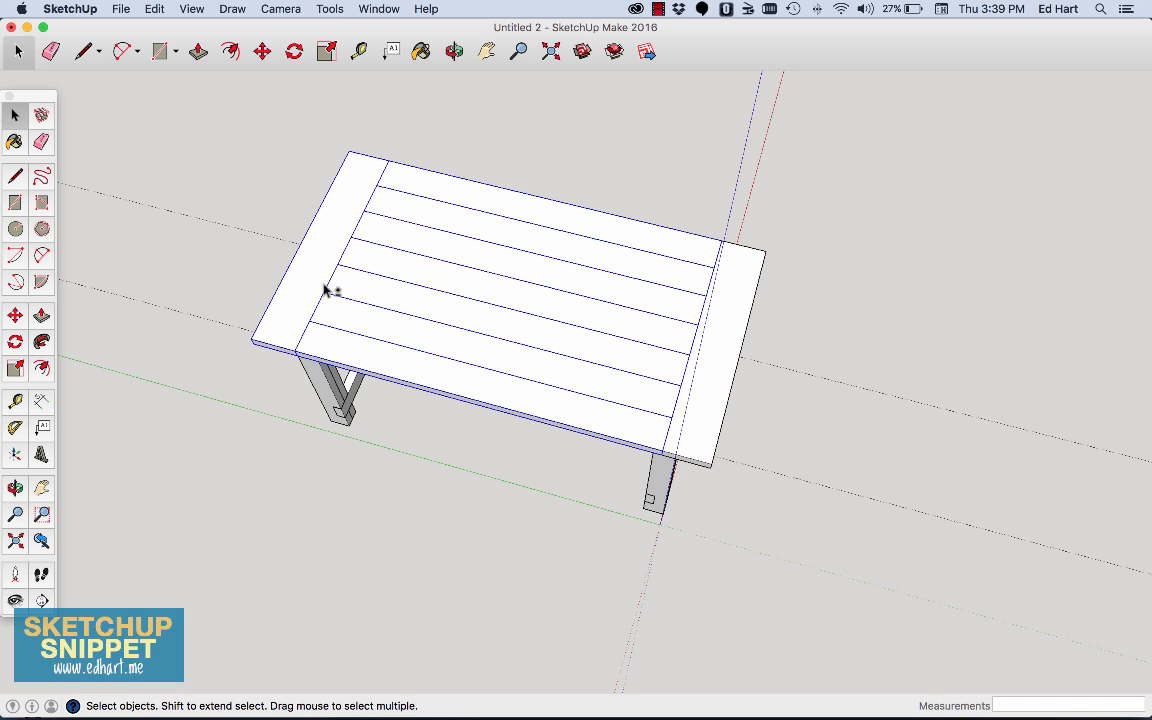
right_click(713, 345)
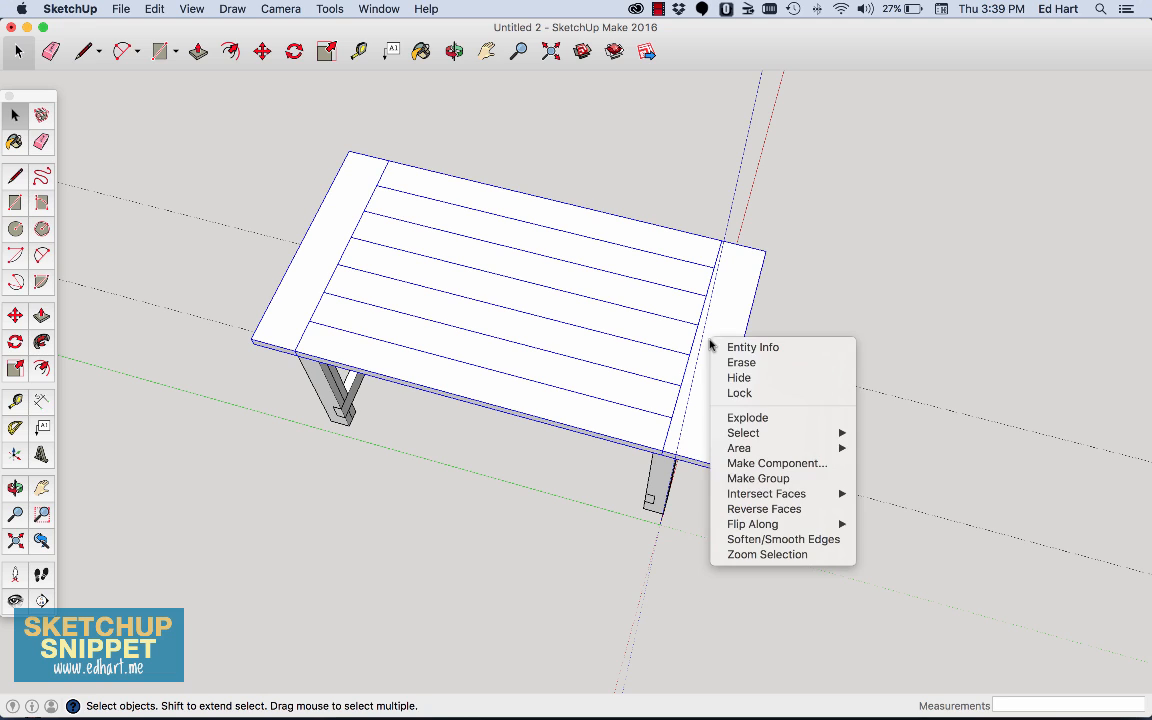
left_click(760, 479)
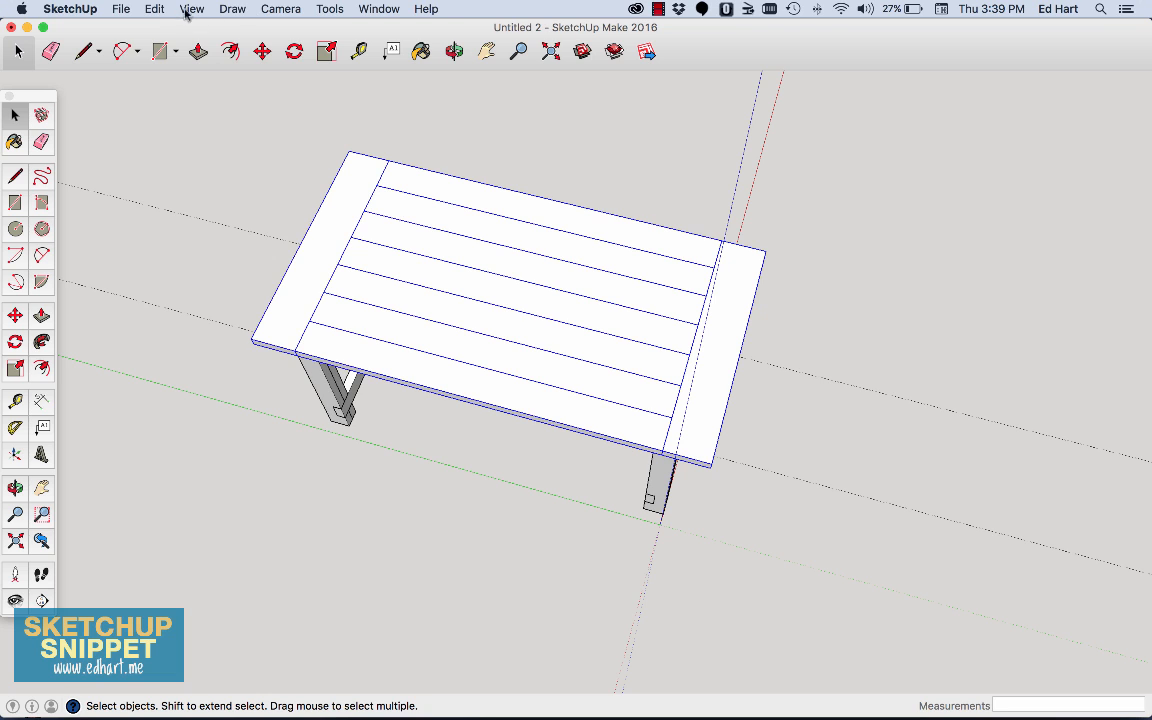
Hide the tabletop group and turn off the display of hidden geometry to expose the frame.
left_click(154, 12)
mouse_move(186, 12)
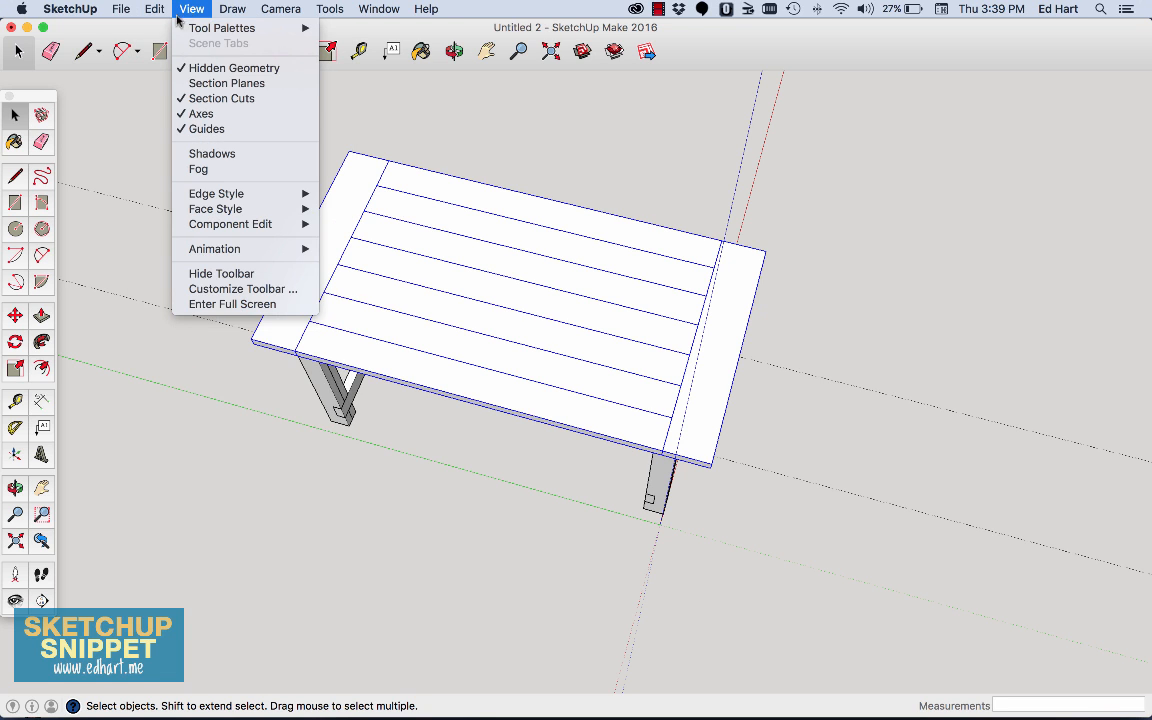
left_click(215, 210)
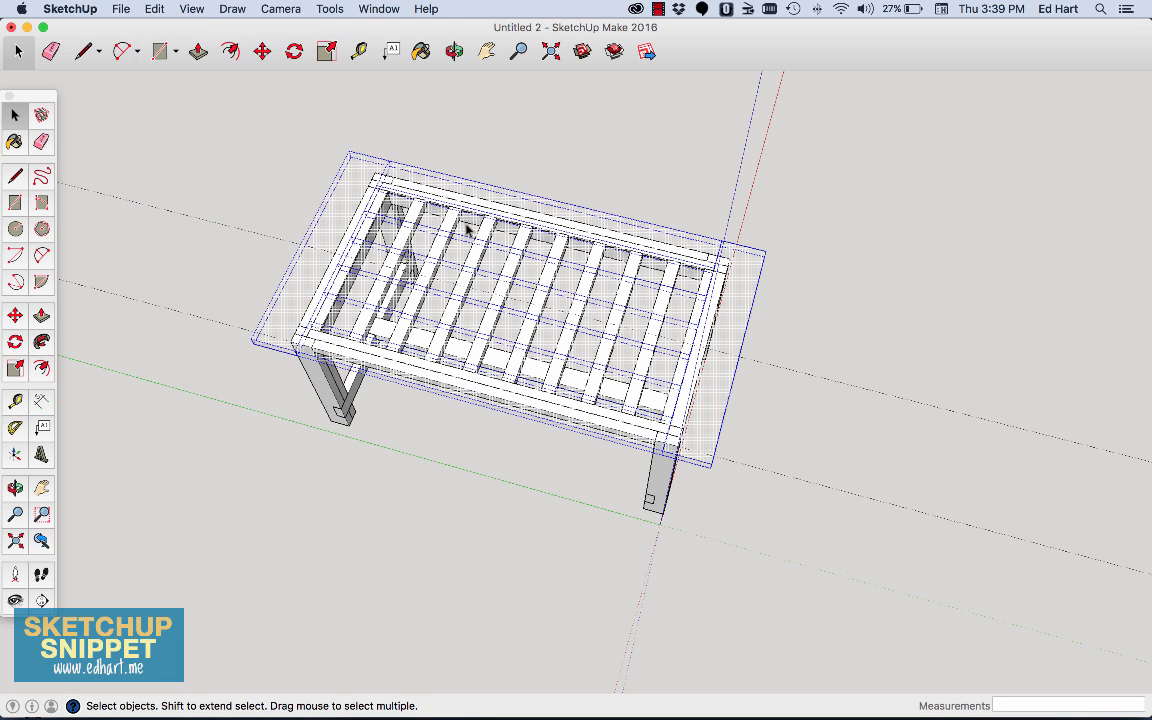
left_click(180, 10)
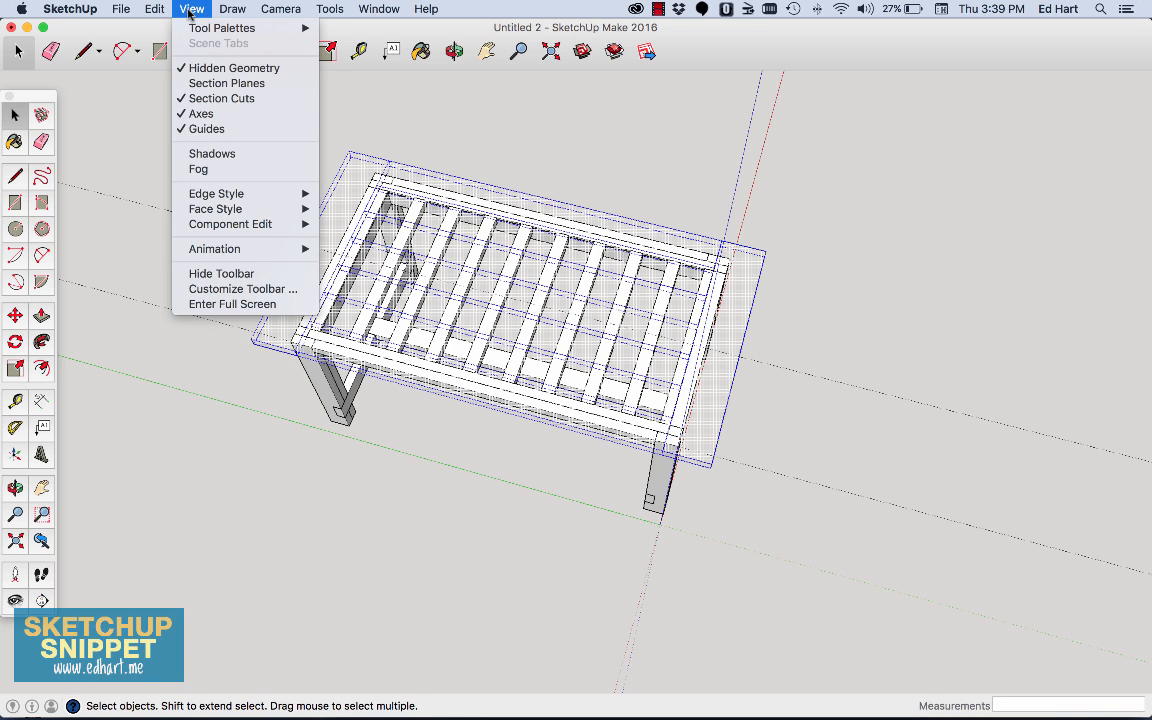
left_click(212, 68)
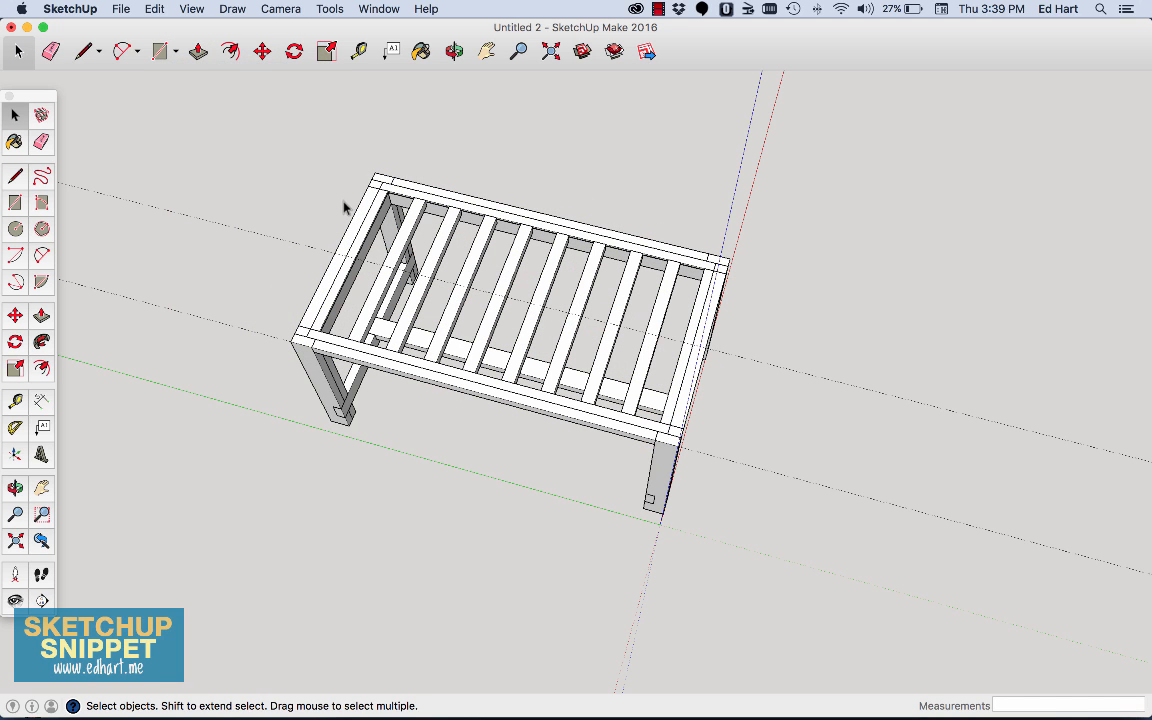
Turn the display of hidden geometry back on and unhide the selected tabletop group.
left_click(350, 243)
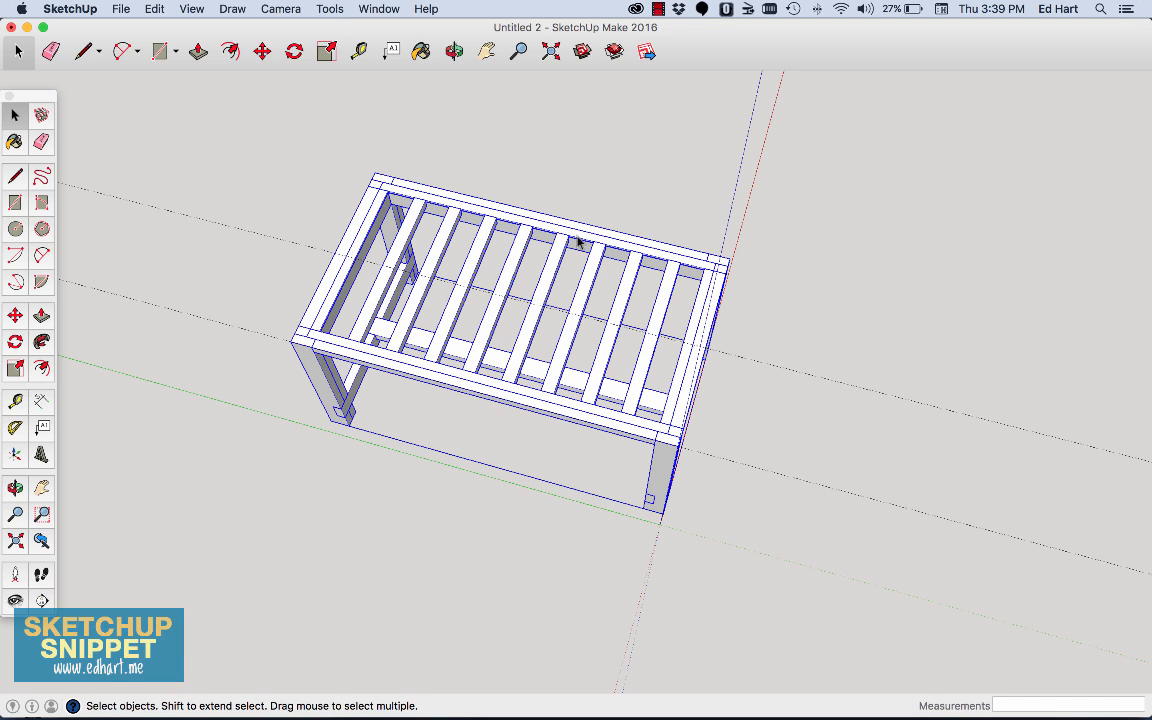
left_click(188, 9)
left_click(192, 66)
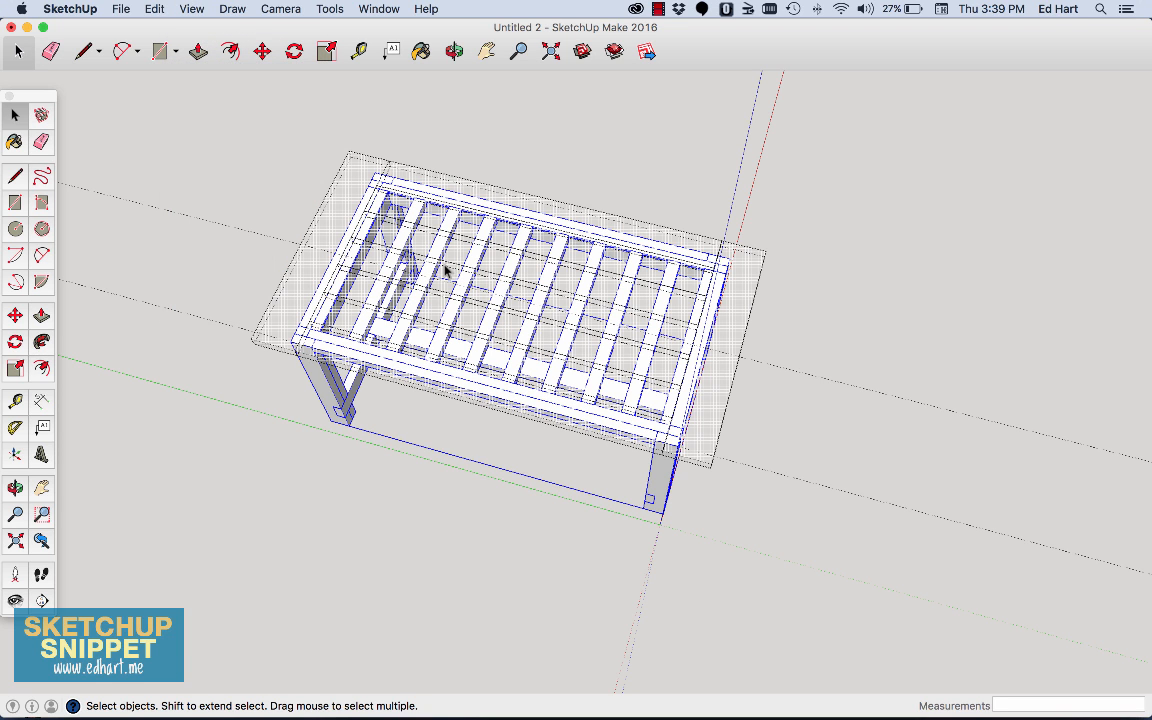
left_click(186, 10)
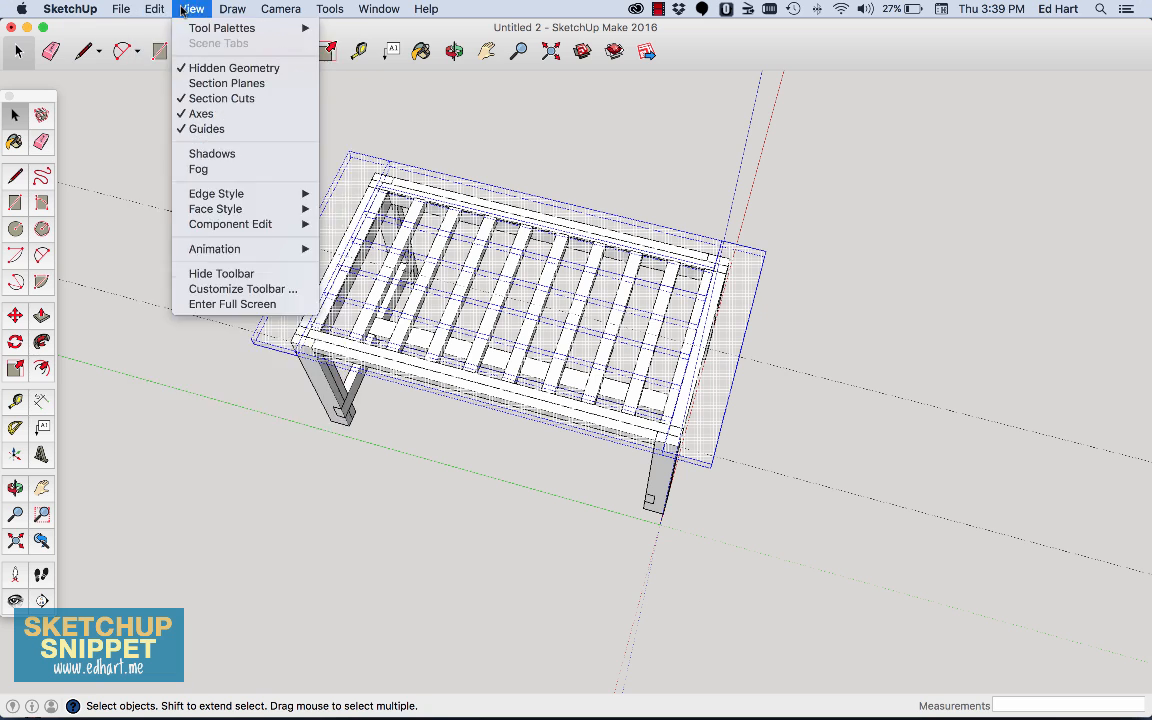
mouse_move(154, 9)
mouse_move(180, 228)
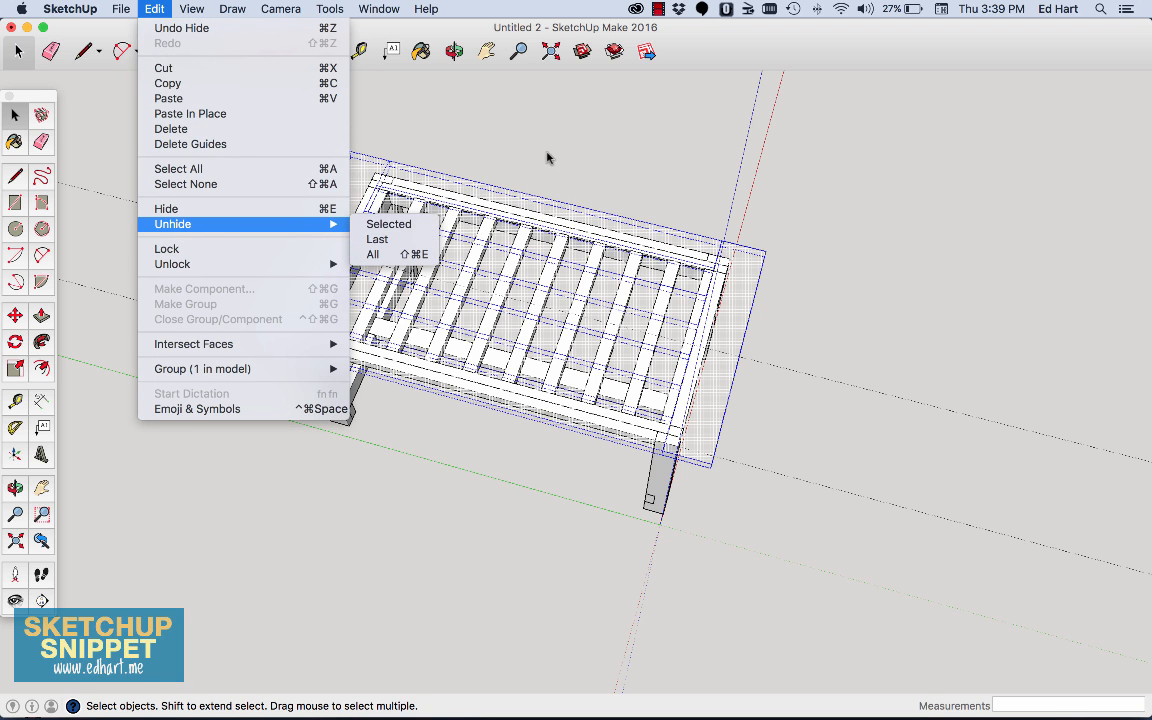
left_click(405, 225)
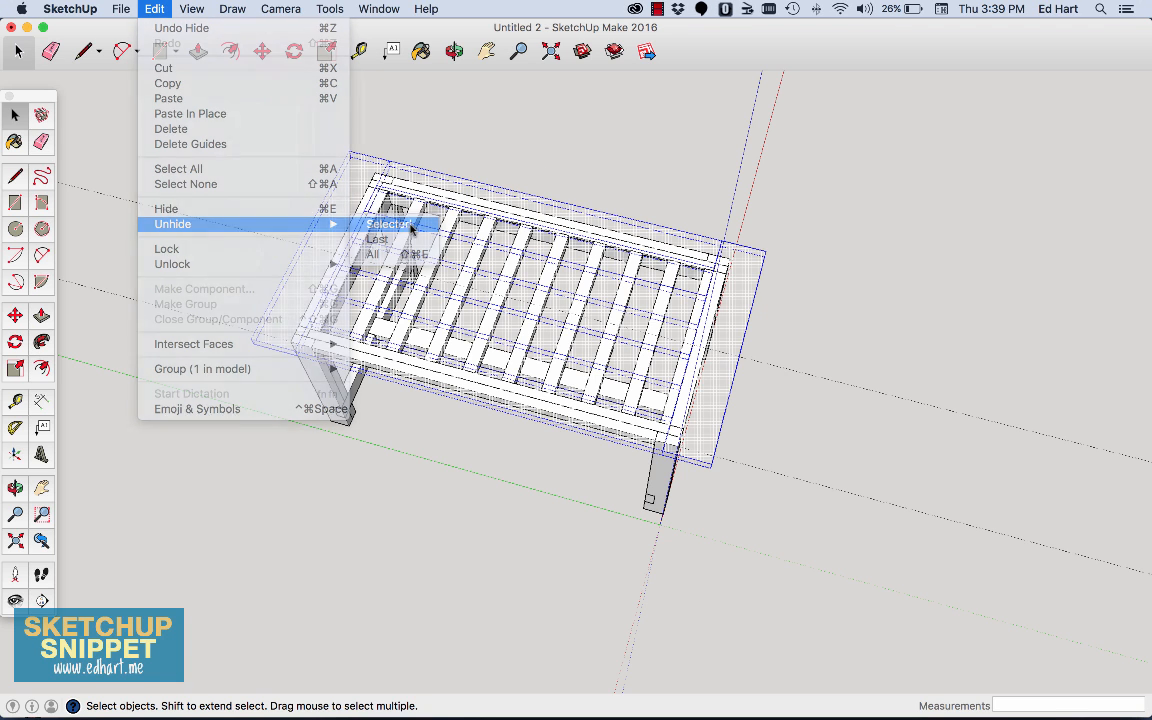
Clear the selection and delete all guide lines from the model.
left_click(454, 51)
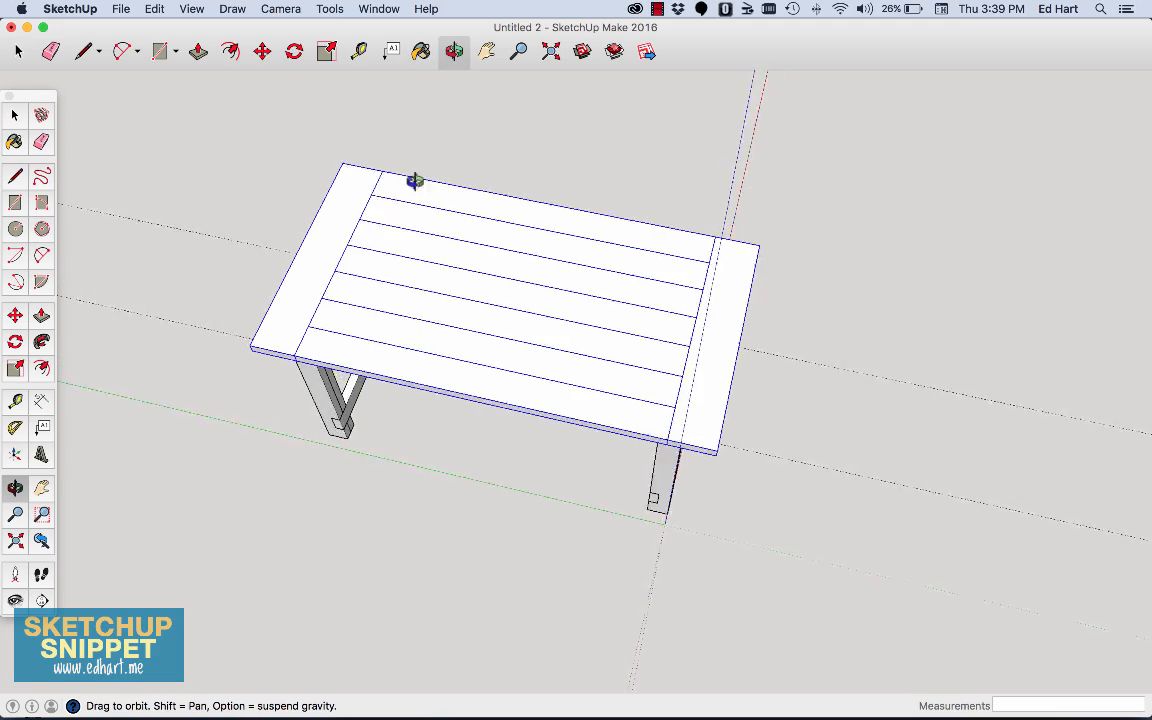
left_click_drag(415, 181, 471, 344)
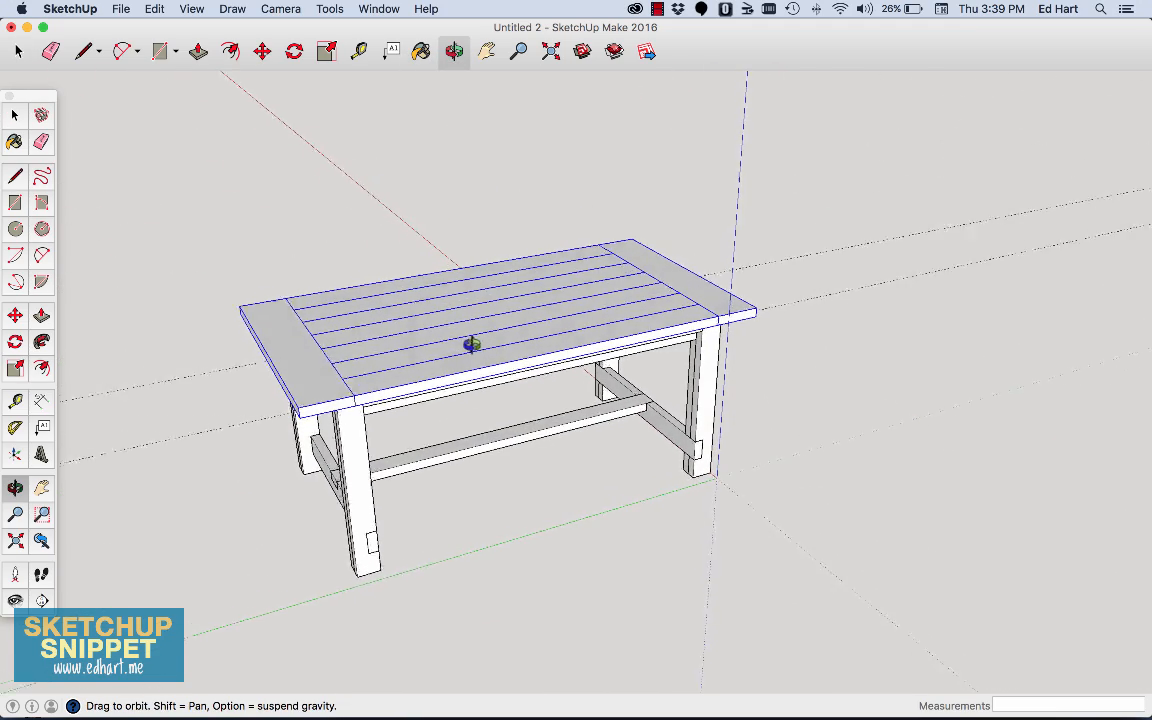
left_click(14, 115)
left_click(318, 134)
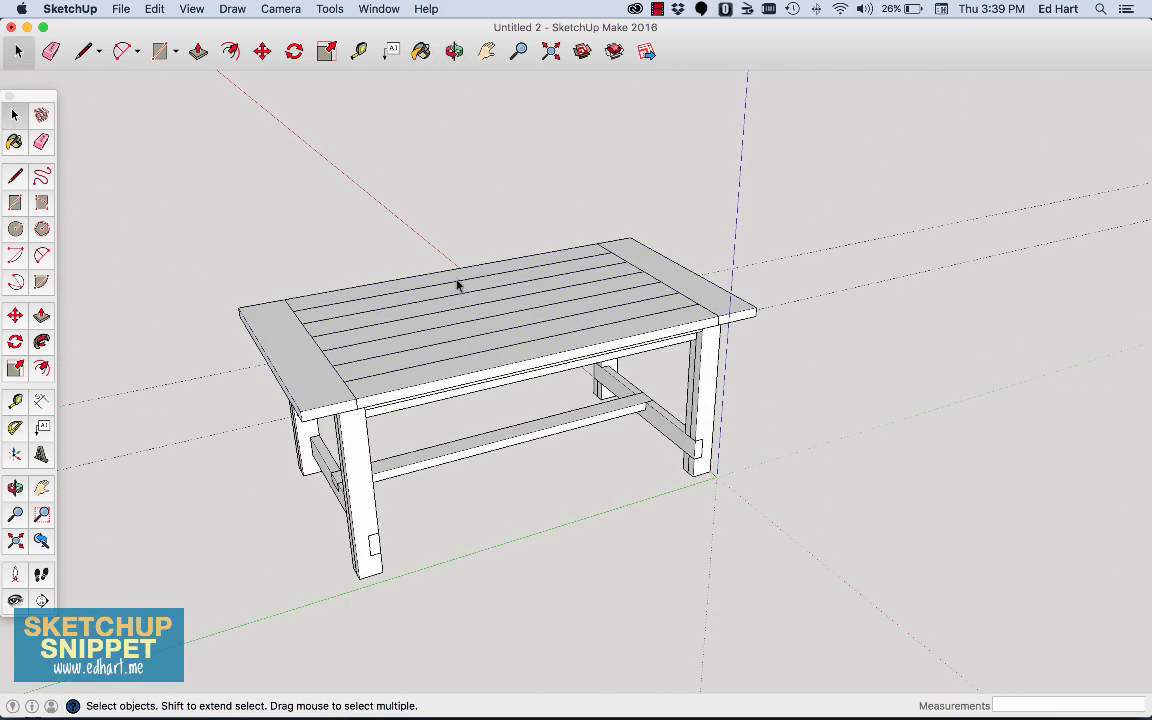
left_click(155, 10)
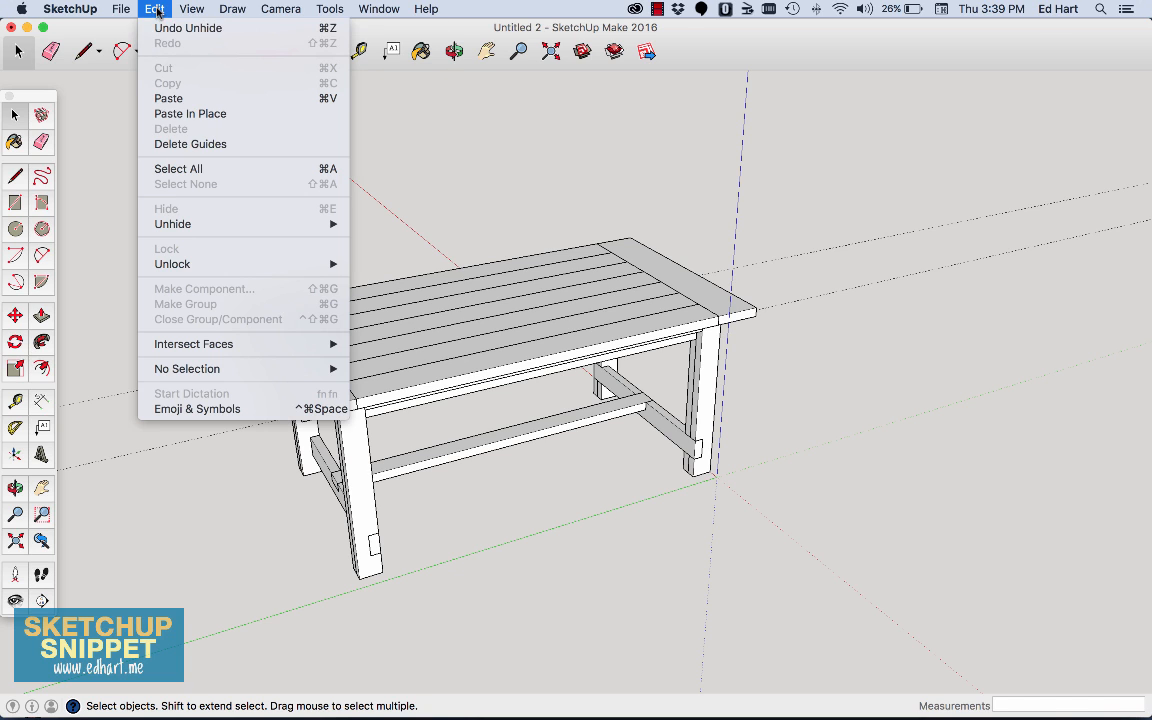
left_click(226, 144)
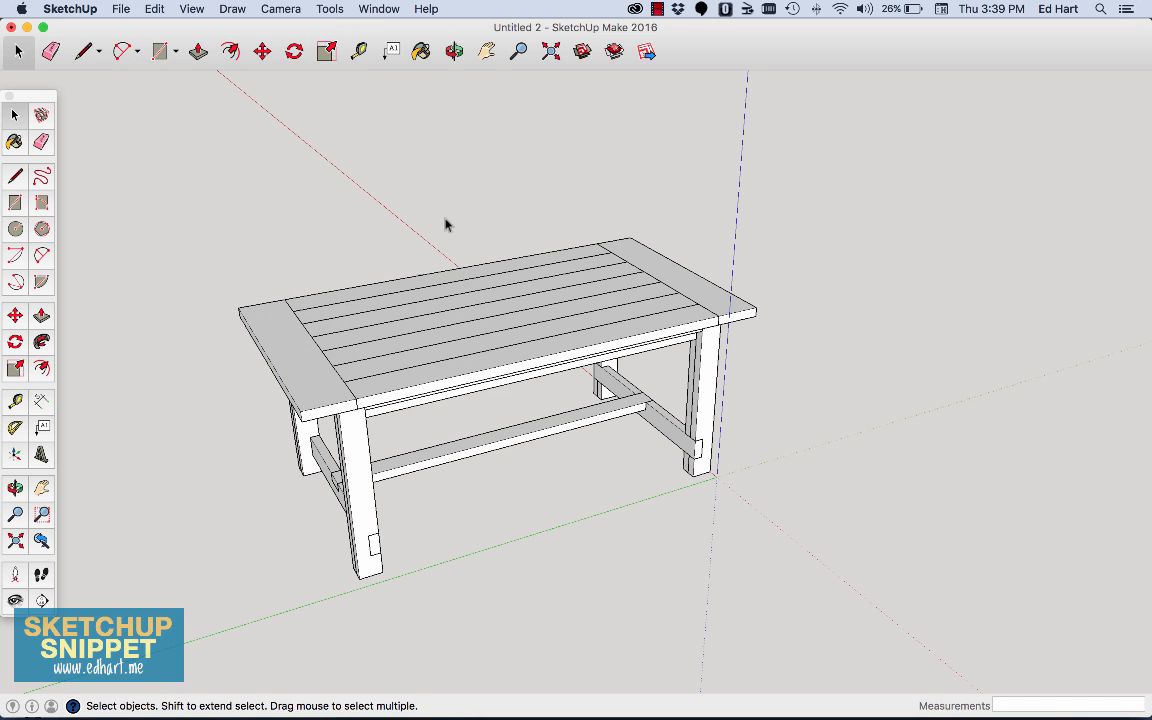
Paint the whole tabletop group with the first orange-brown material from the Wood collection.
left_click(486, 51)
left_click_drag(455, 272, 527, 224)
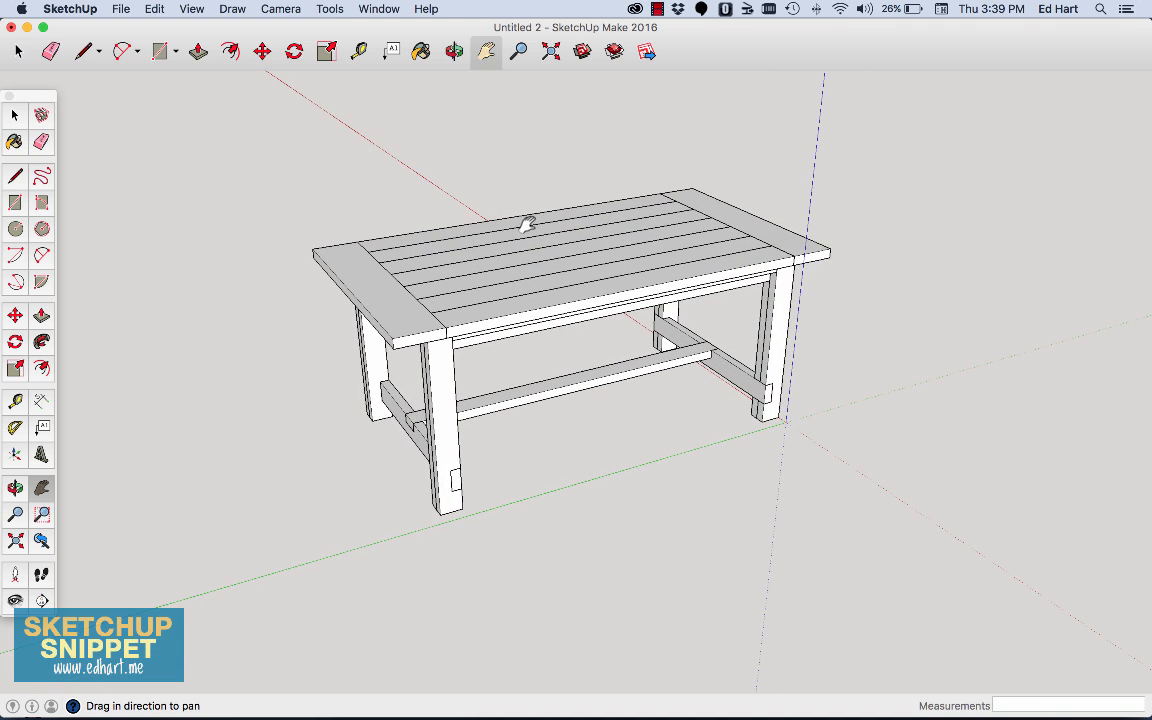
left_click(14, 142)
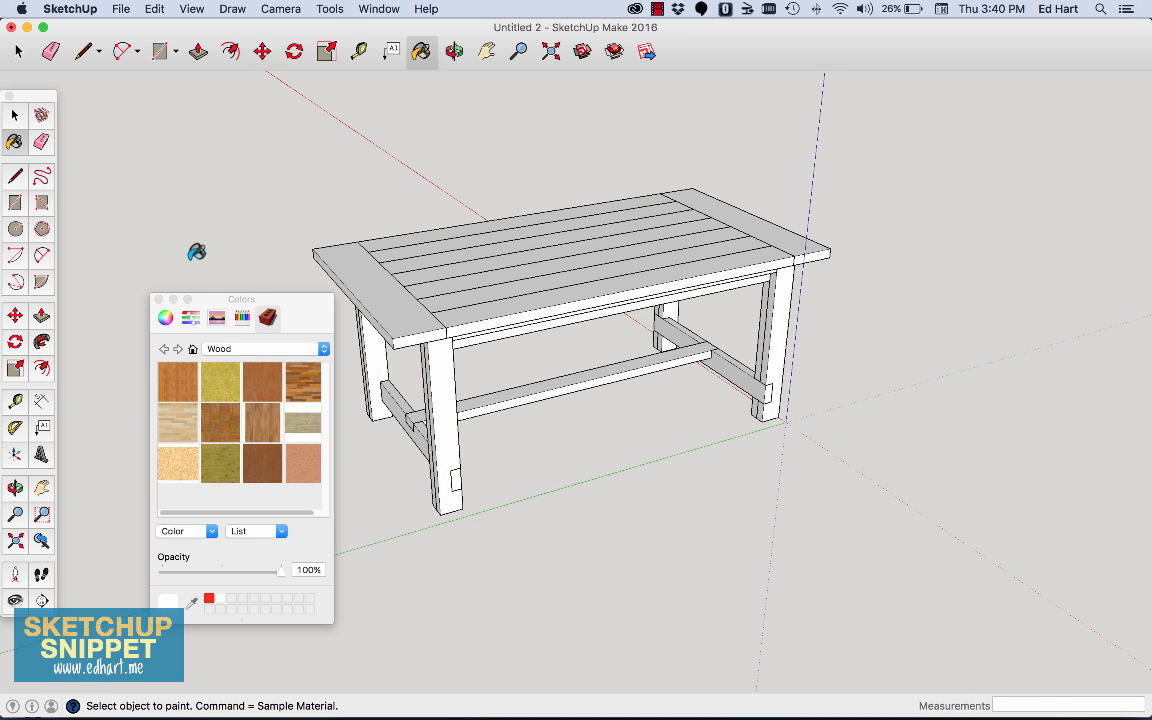
left_click(323, 349)
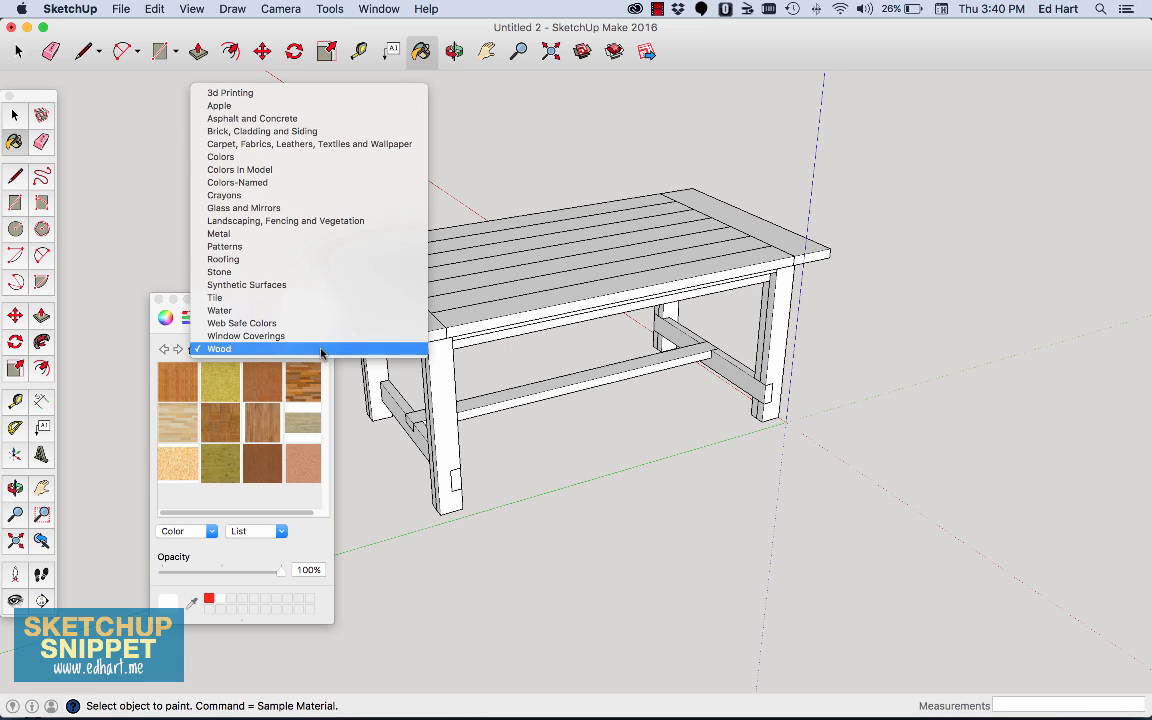
left_click(212, 349)
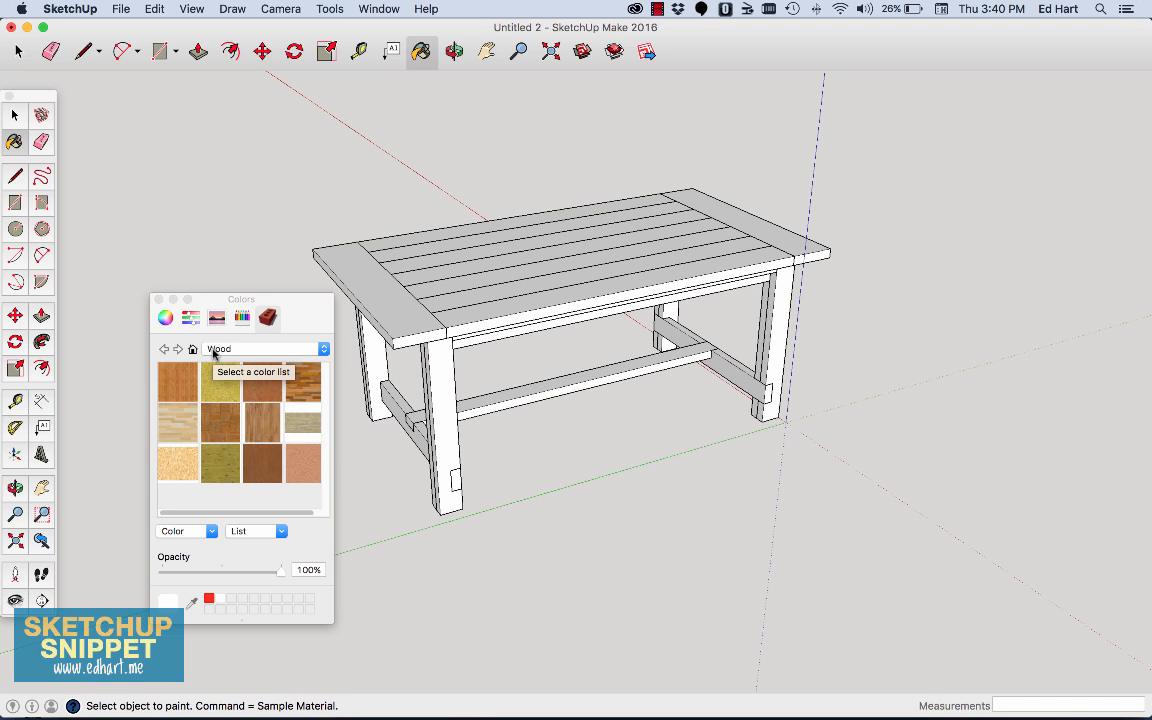
left_click(178, 390)
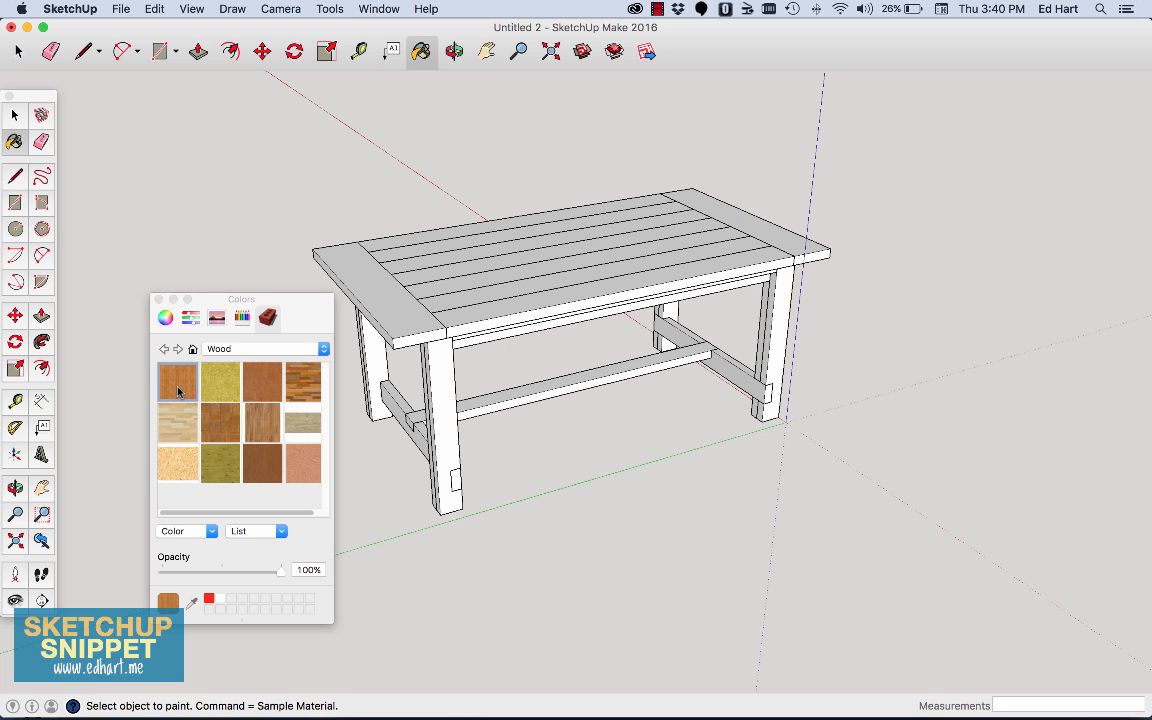
left_click(403, 318)
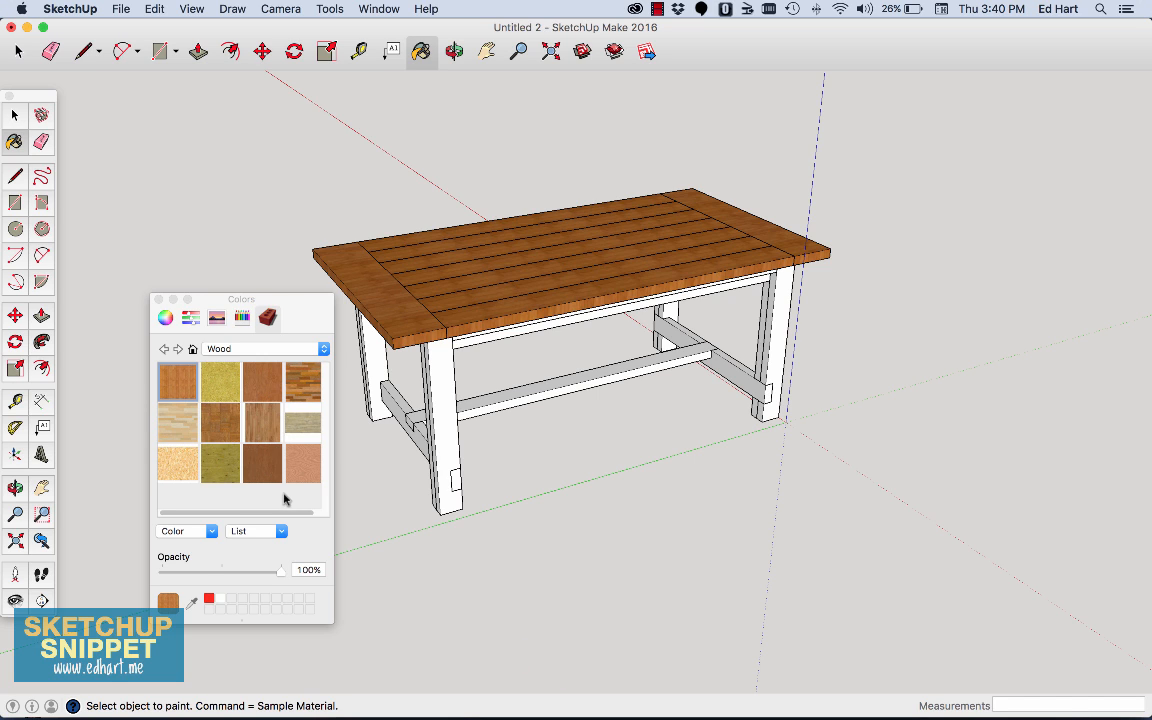
Close the Colors window, undo the wood paint on the tabletop, and return to the Select tool.
left_click_drag(232, 299, 158, 305)
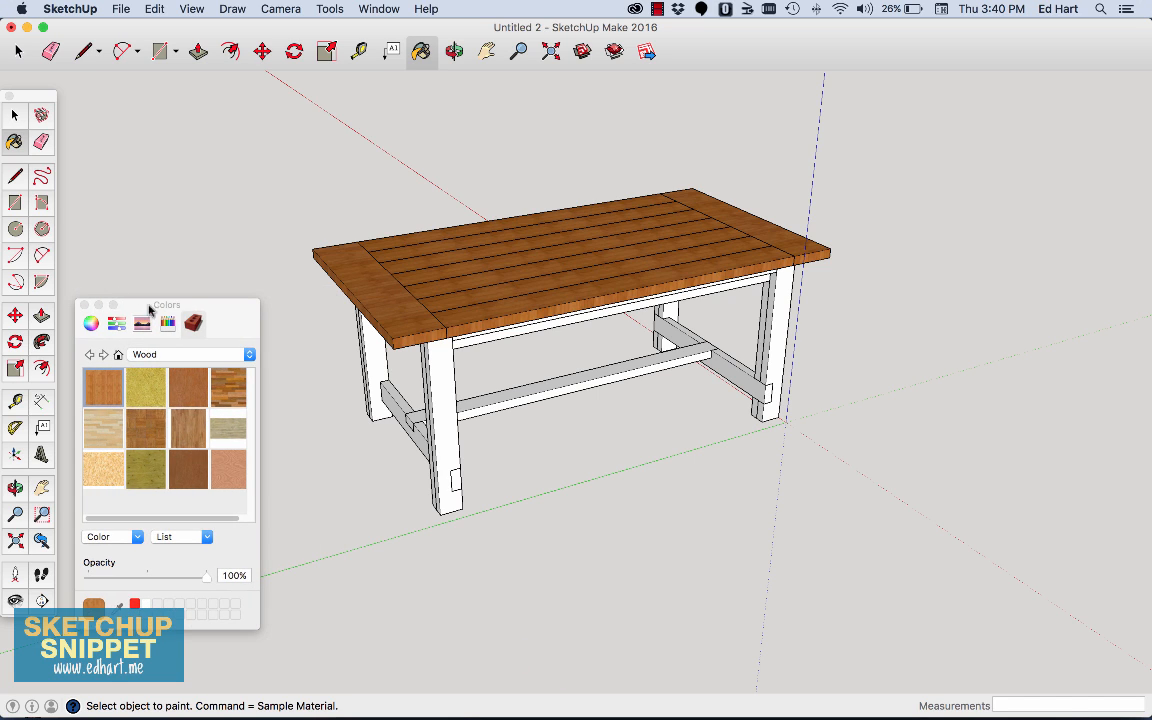
left_click(84, 305)
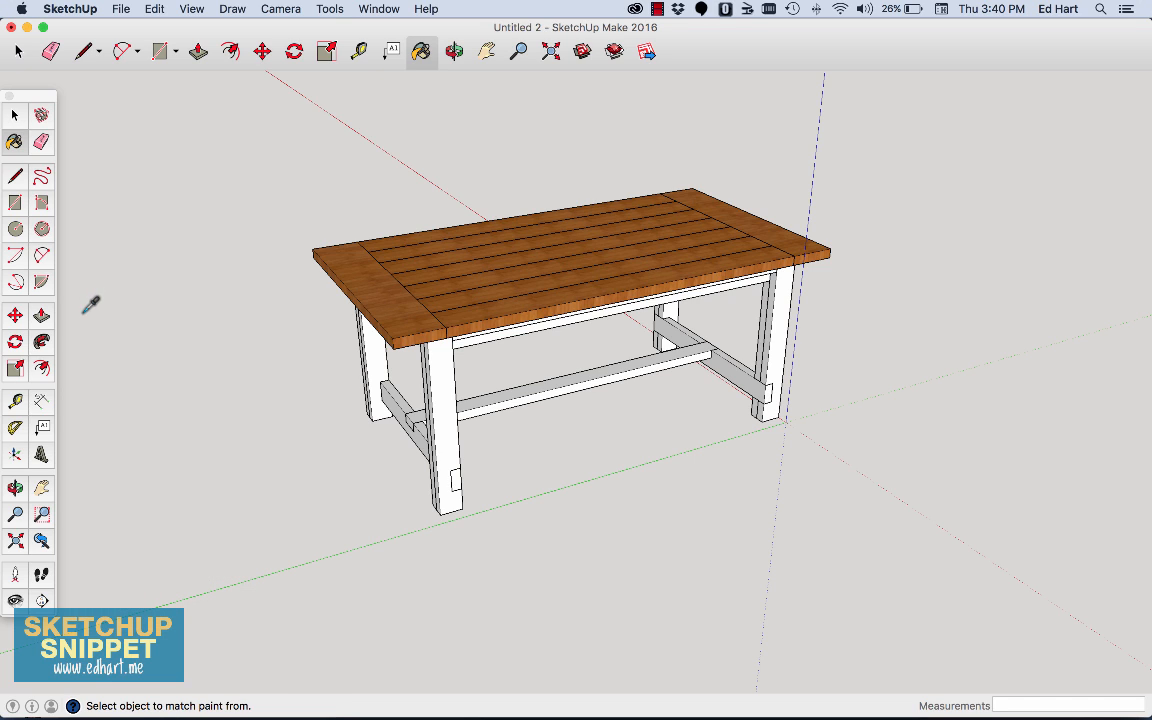
key("super+z")
left_click(18, 119)
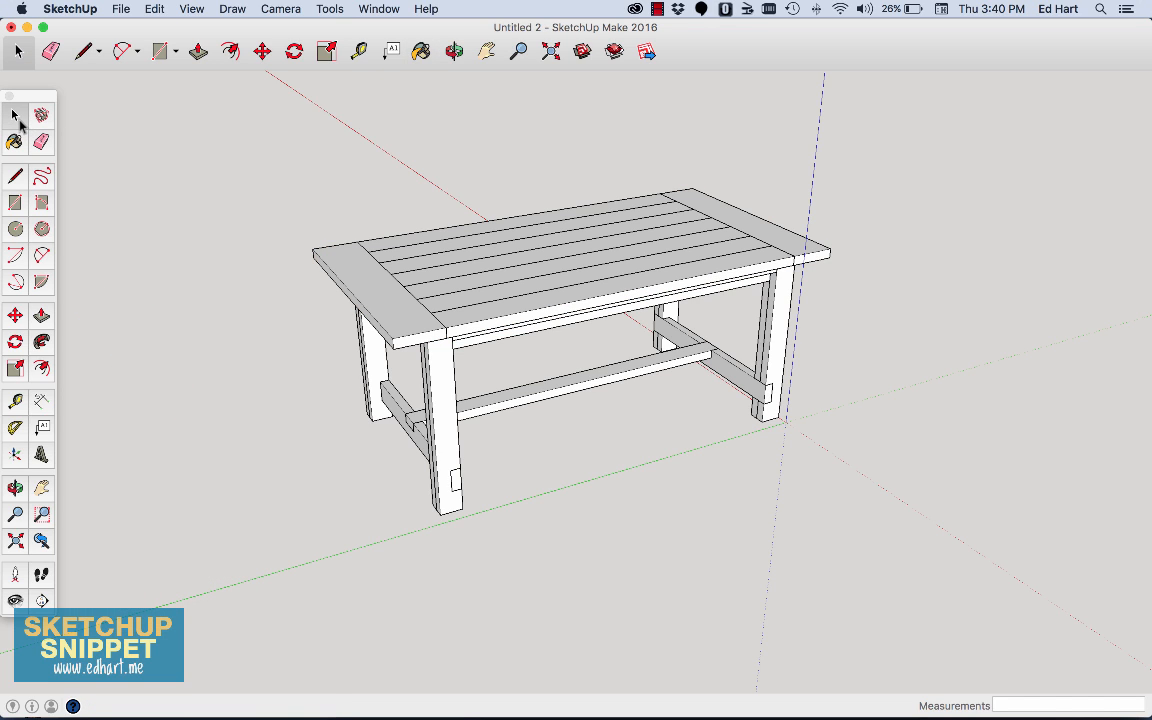